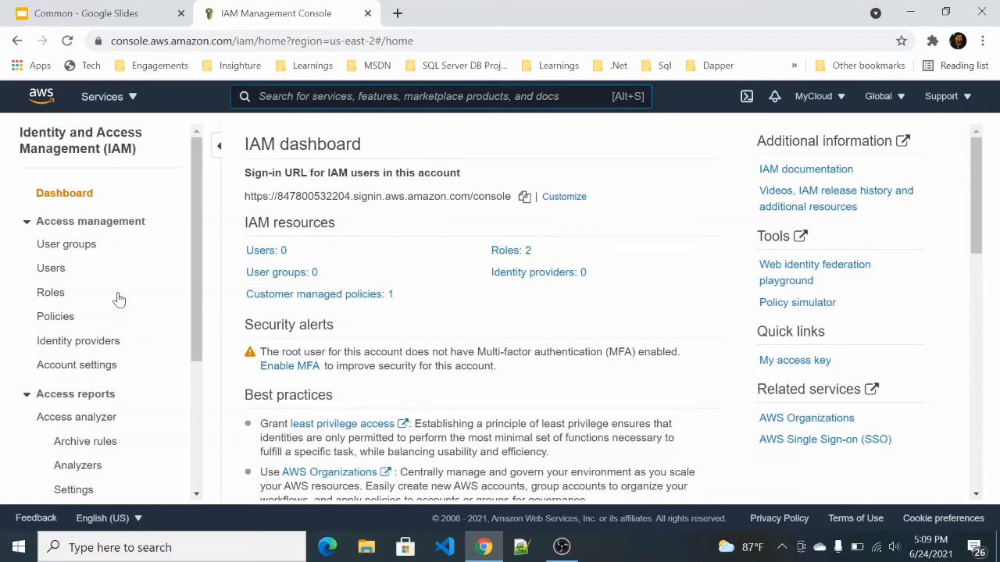
# - Start a new IAM role for an AWS service with the Lambda use case and proceed to its permissions
pyautogui.click(51, 299)
pyautogui.scroll(-3, 218, 312)
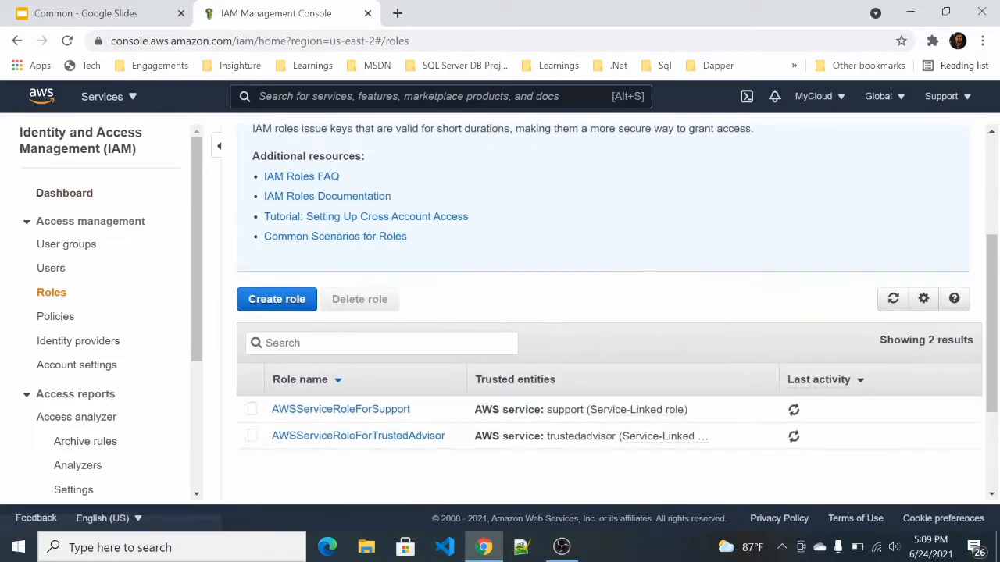
pyautogui.click(290, 274)
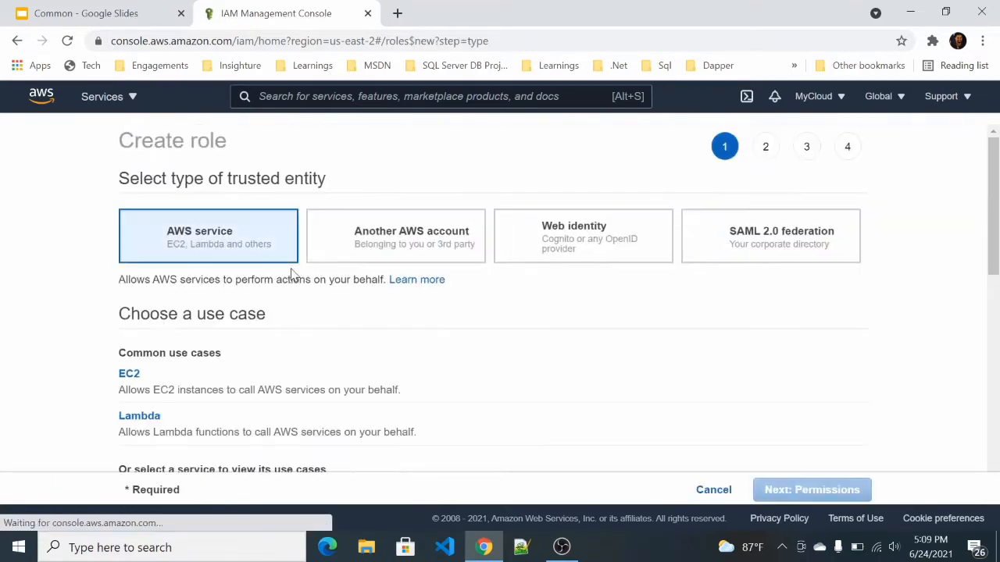
pyautogui.scroll(-1, 549, 328)
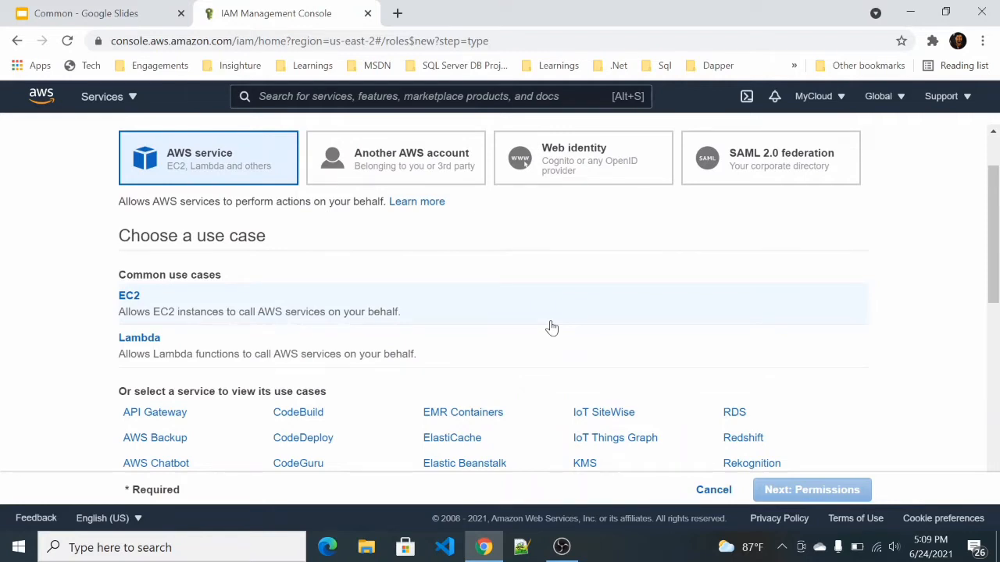
pyautogui.click(274, 348)
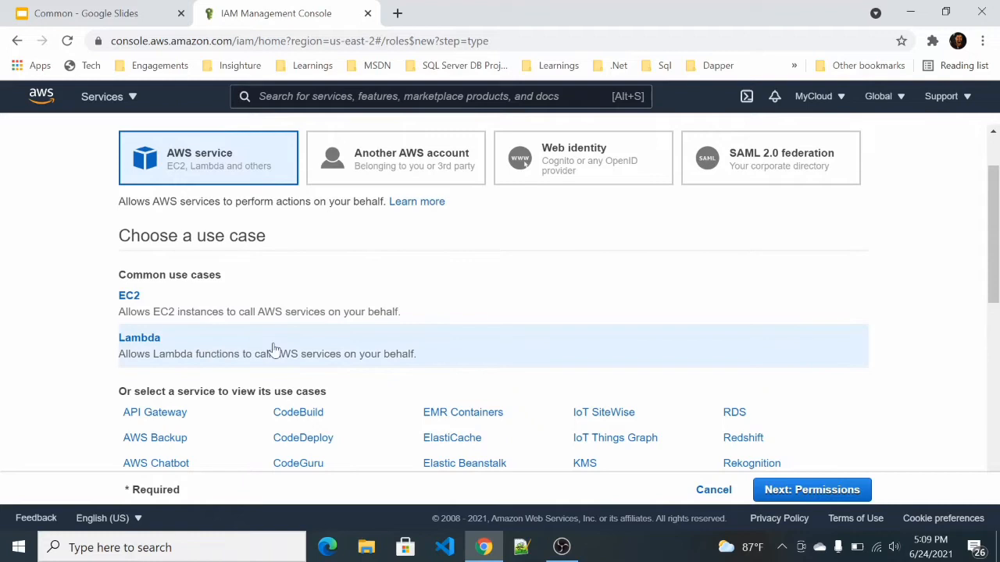
pyautogui.click(796, 495)
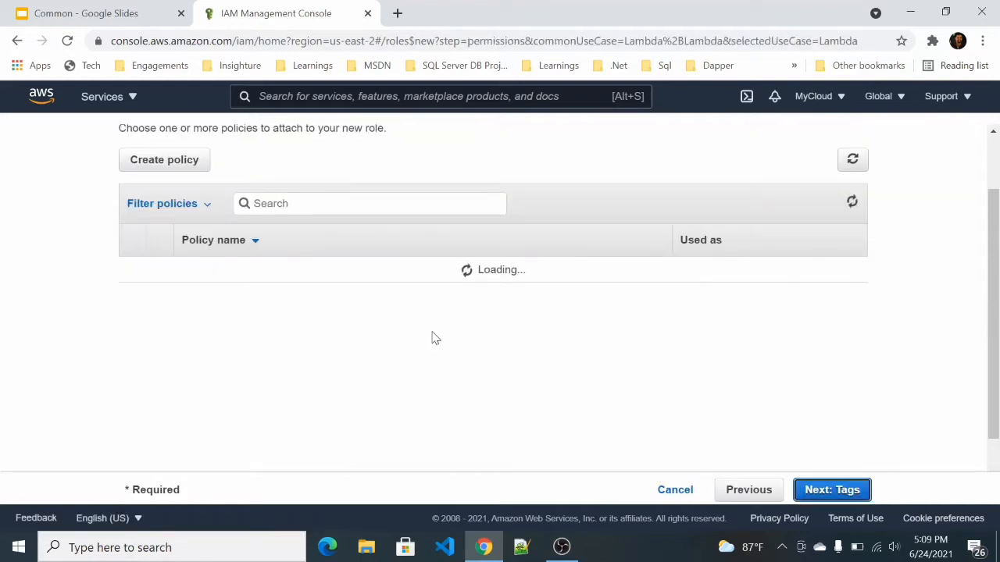
# - Filter the permission policies by "lambdabas" and select AWSLambdaBasicExecutionRole for the new role
pyautogui.scroll(-1, 434, 328)
pyautogui.moveTo(990, 326); pyautogui.dragTo(995, 303)
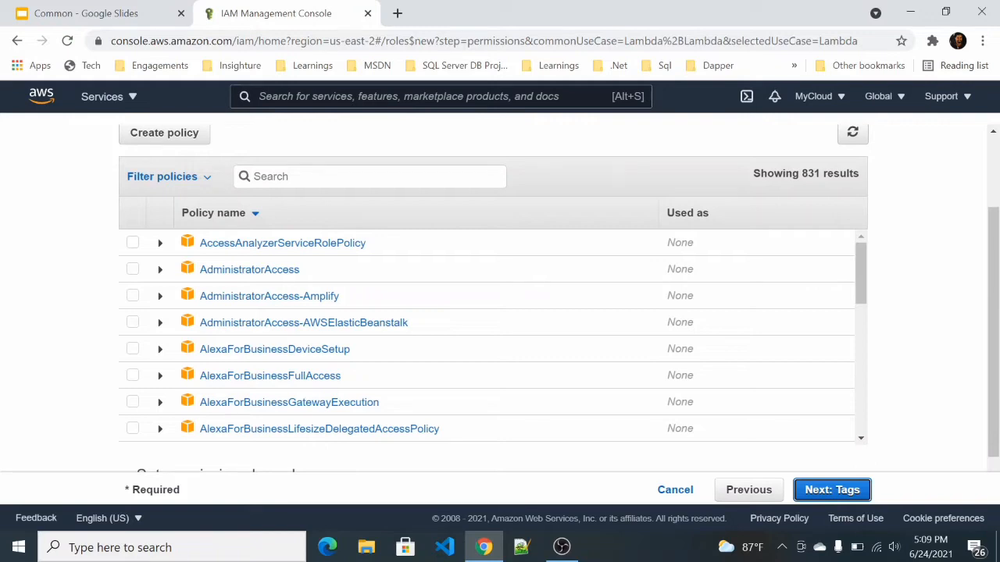
pyautogui.click(304, 176)
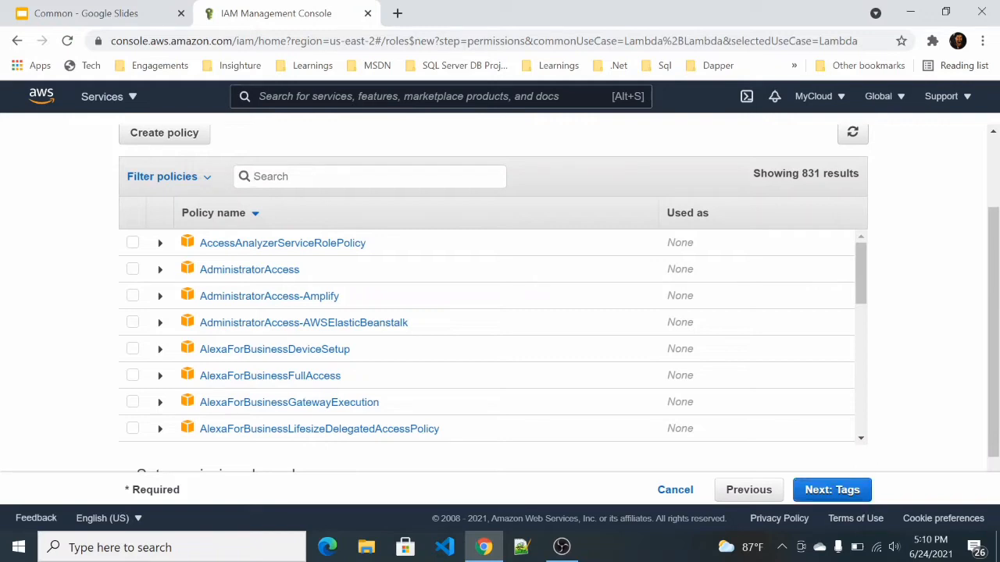
pyautogui.write('lambda')
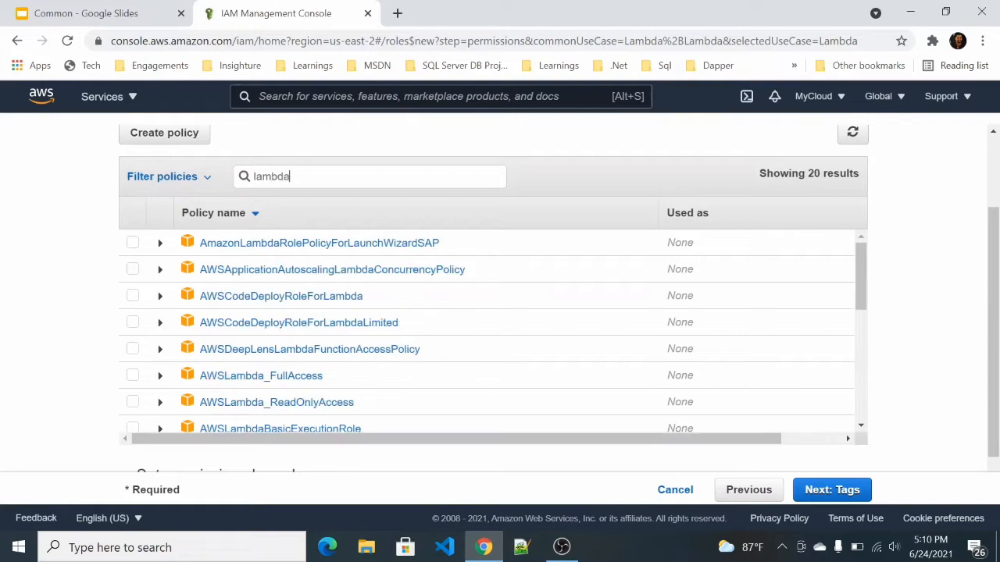
pyautogui.write('bas')
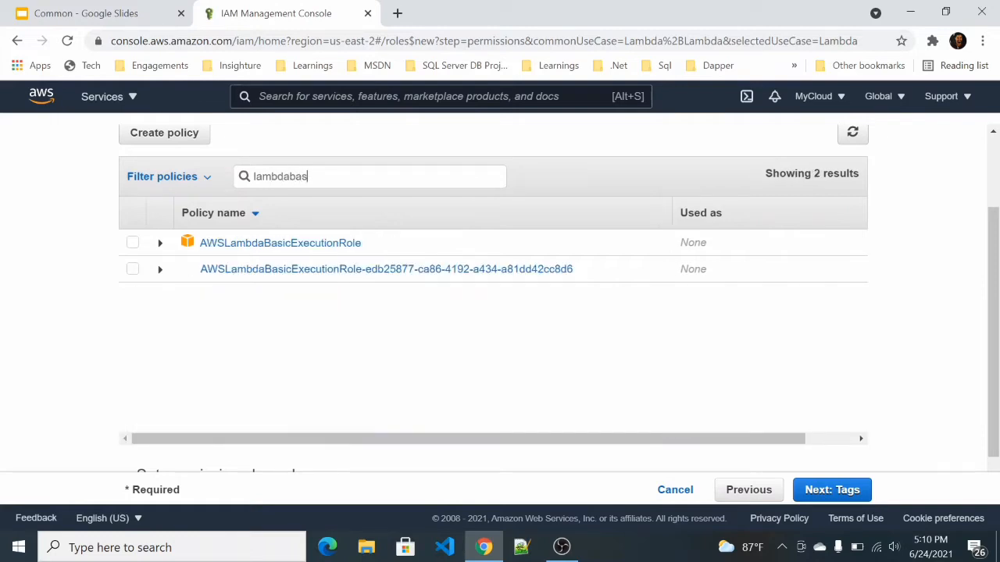
pyautogui.click(134, 245)
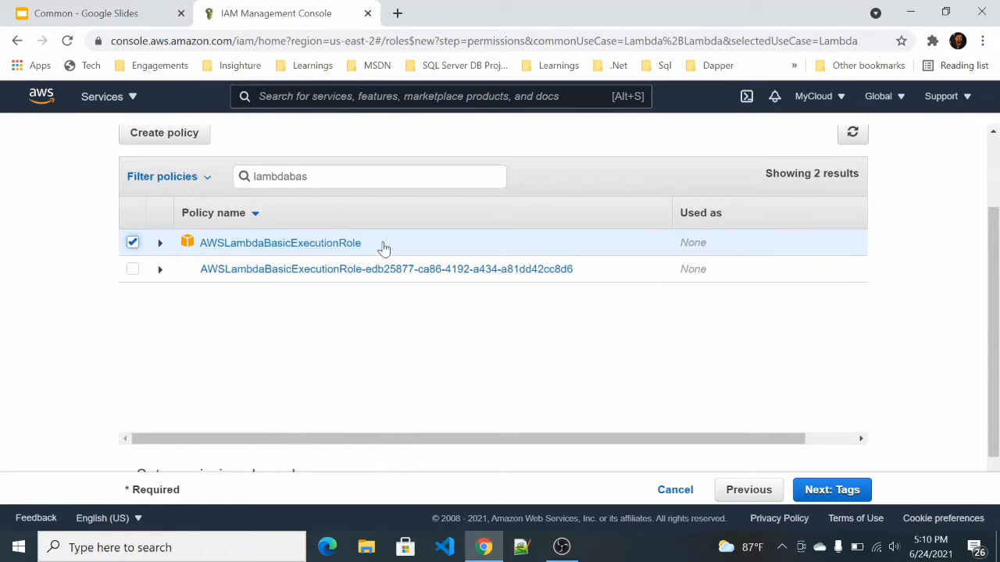
# - Filter the permission policies by "sqs" and add AWSLambdaSQSQueueExecutionRole to the selection
pyautogui.moveTo(337, 178); pyautogui.dragTo(192, 186)
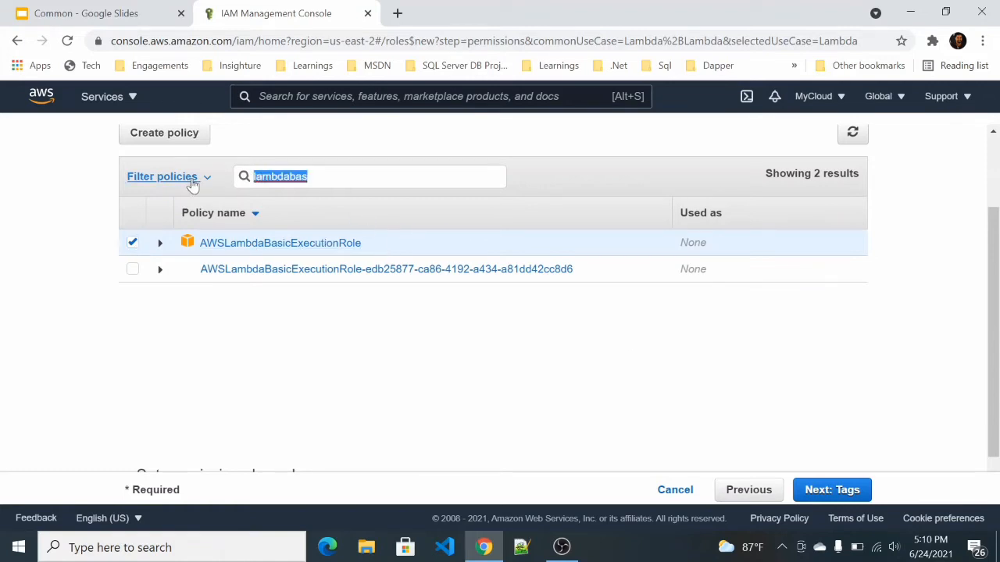
pyautogui.write('sqs')
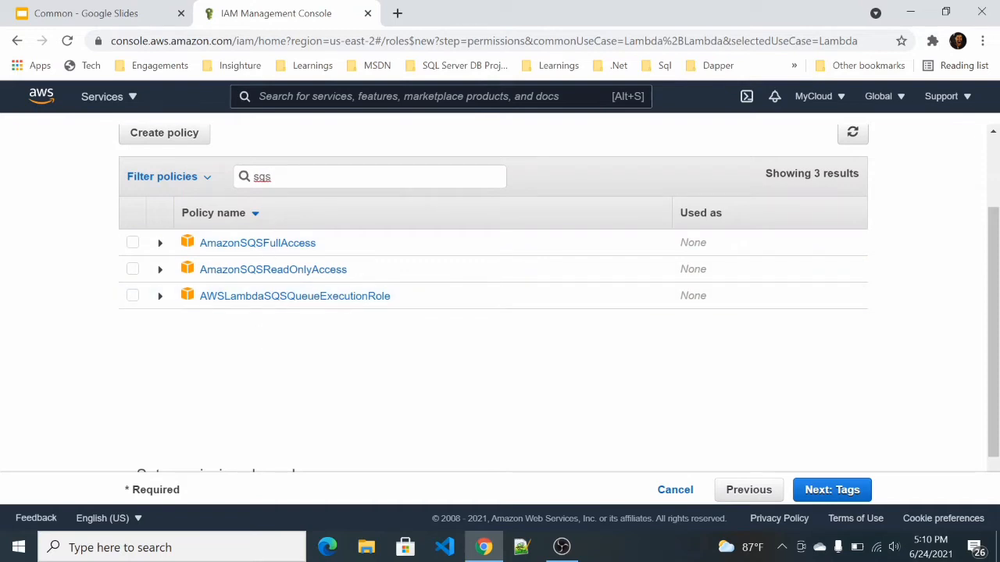
pyautogui.moveTo(275, 181); pyautogui.dragTo(248, 178)
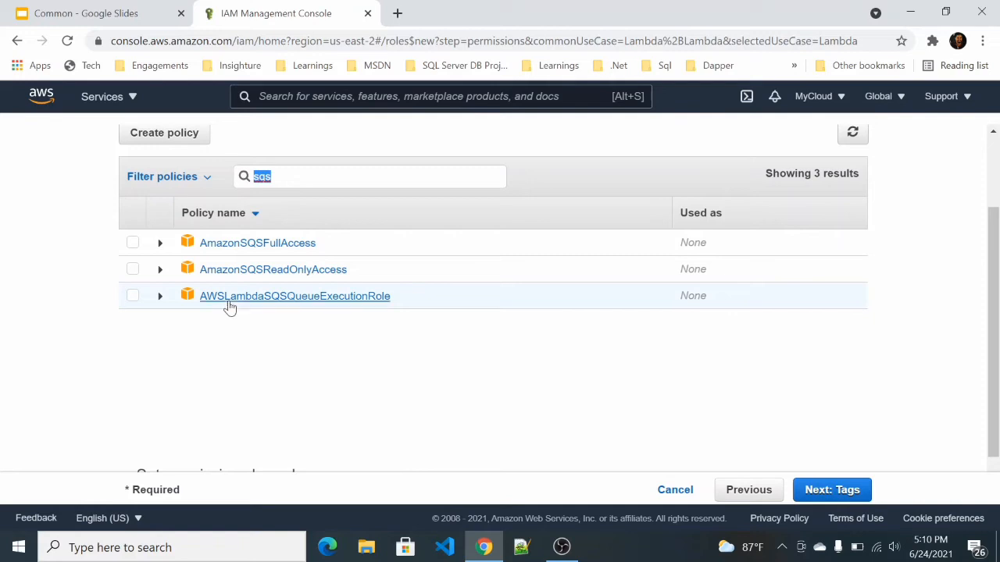
pyautogui.click(132, 297)
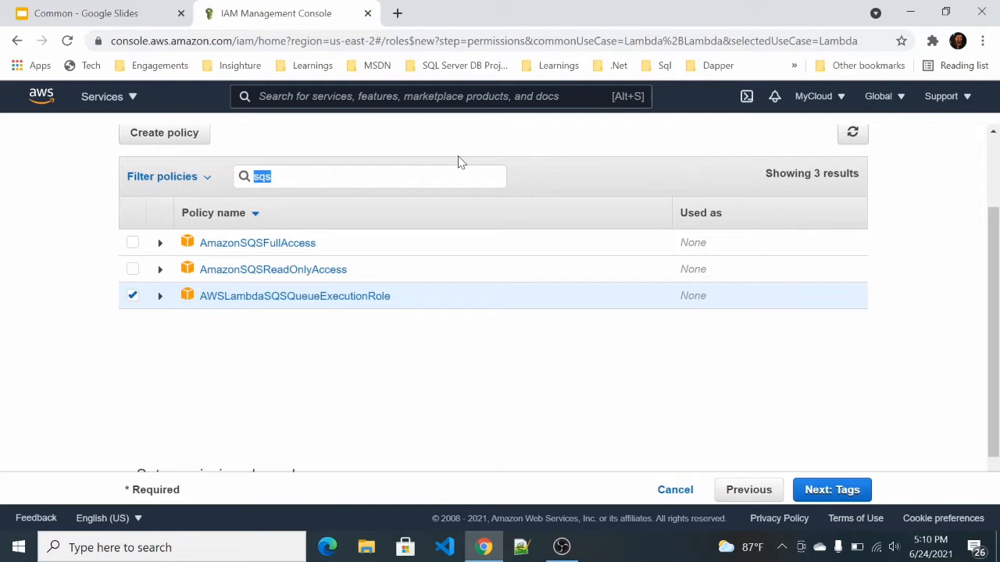
# - Filter the policies by "cloudwatch", add CloudWatchLogsFullAccess, and proceed to the role review without adding tags
pyautogui.press('BackSpace')
pyautogui.write('cloudwatch')
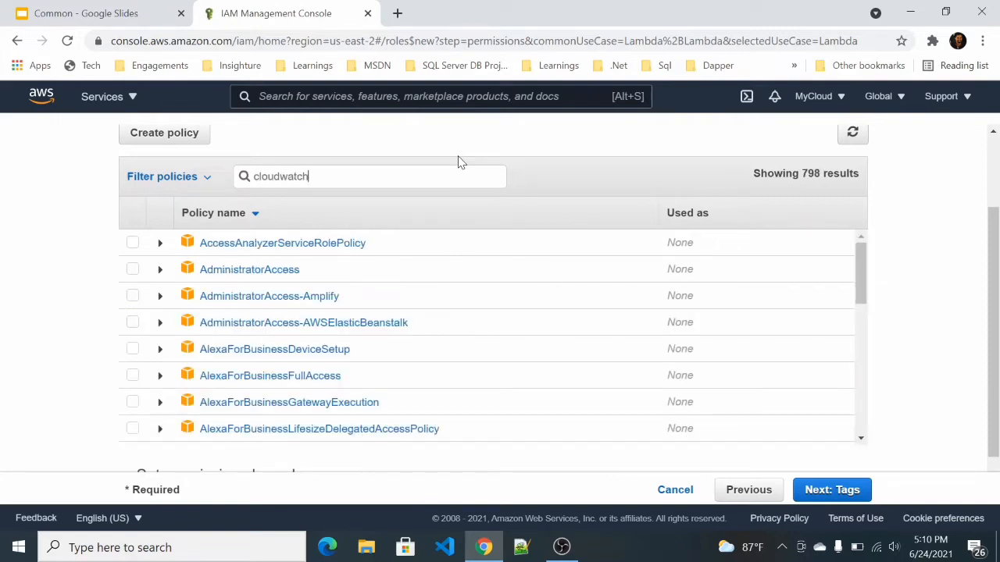
pyautogui.scroll(-4, 355, 310)
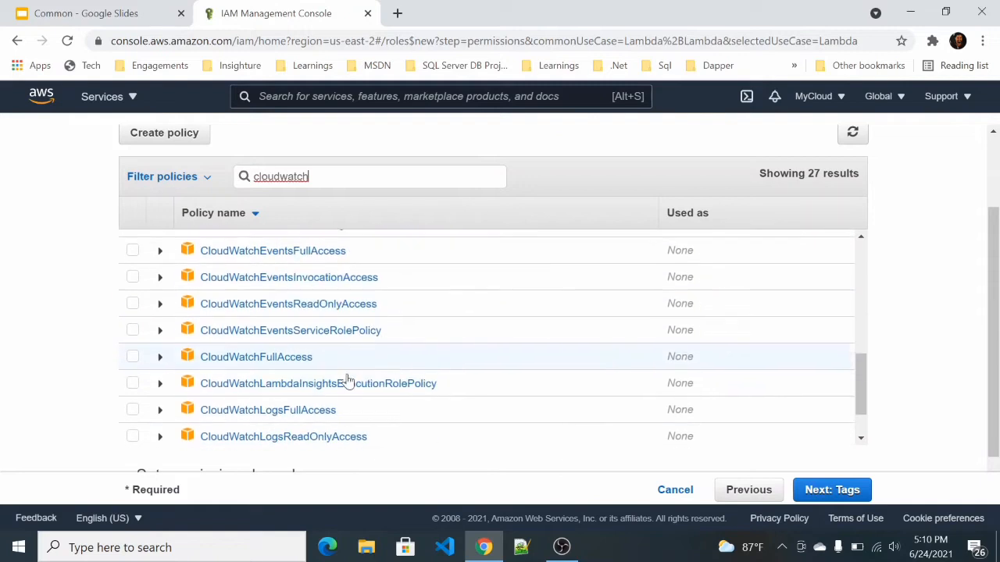
pyautogui.scroll(-3, 442, 384)
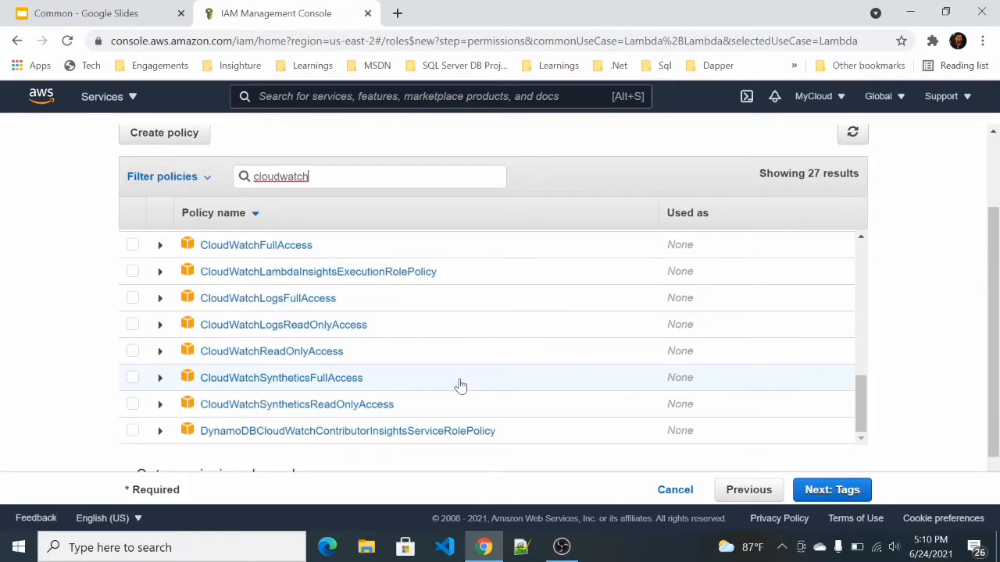
pyautogui.scroll(-1, 449, 384)
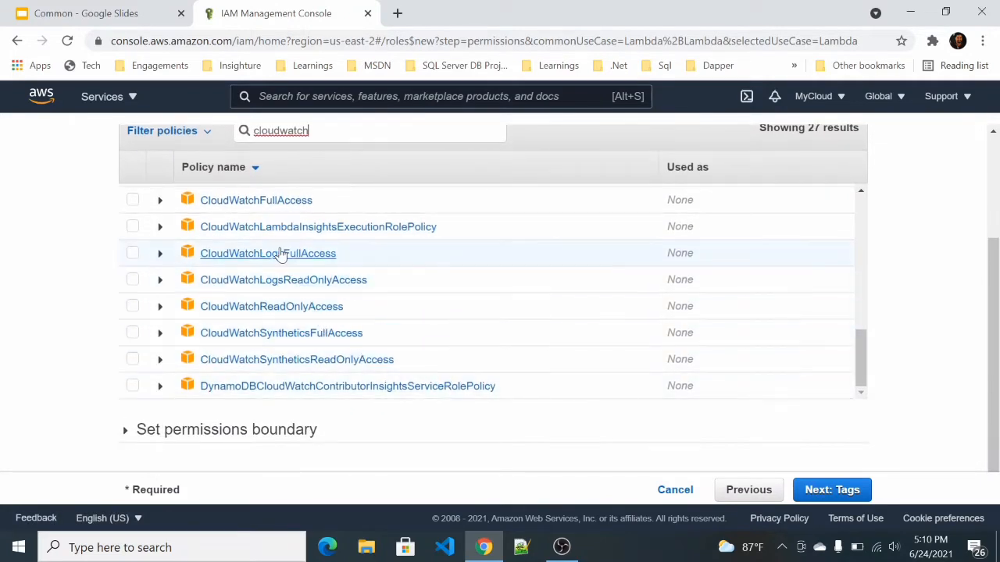
pyautogui.click(132, 253)
pyautogui.click(834, 492)
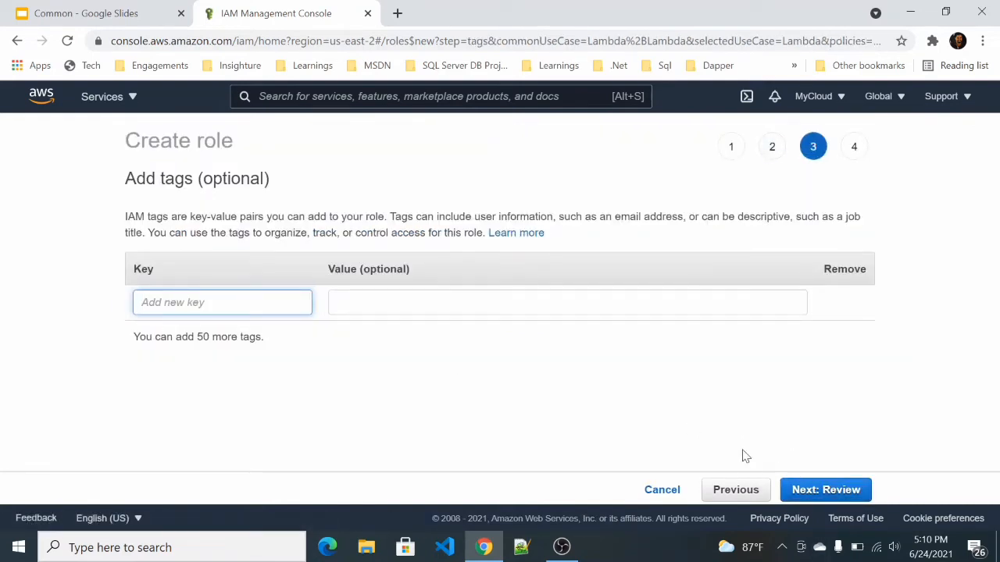
pyautogui.click(832, 492)
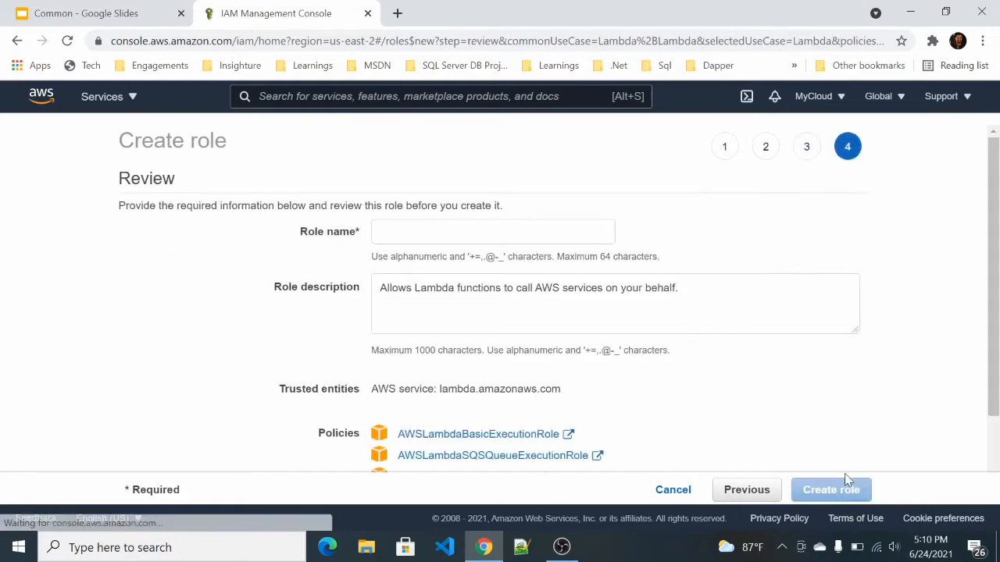
# - Name the role SQS_Lambda_Basic_Execution_Role and create it
pyautogui.click(404, 234)
pyautogui.write('SQS_Lambda_Basic_')
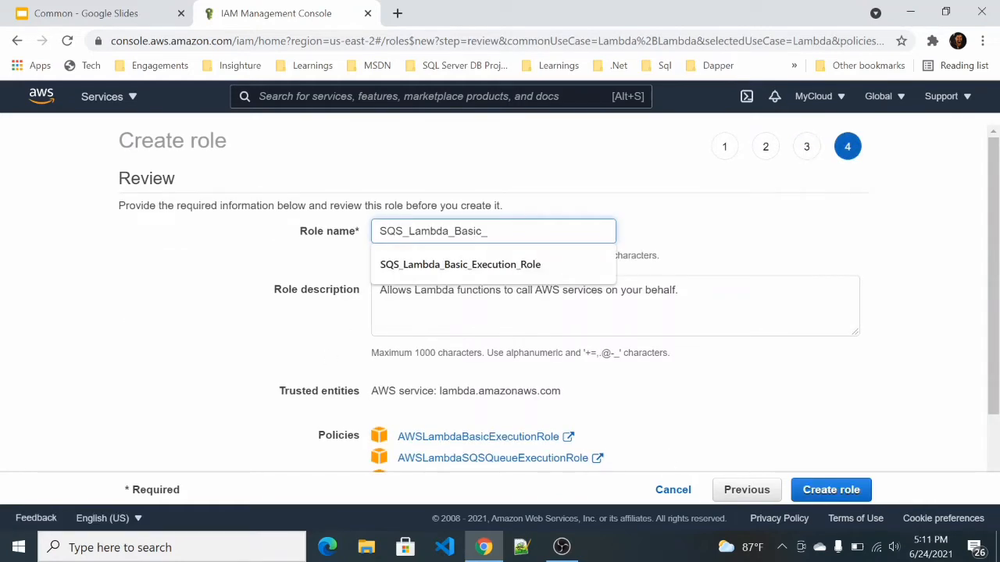
pyautogui.hotkey('ctrl', 'a')
pyautogui.press('BackSpace')
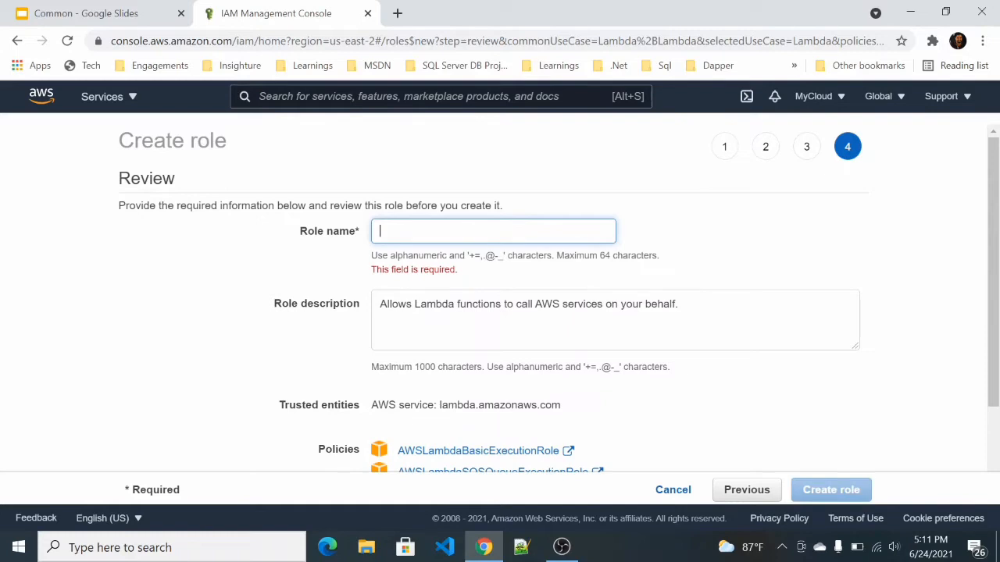
pyautogui.write('SQS_La')
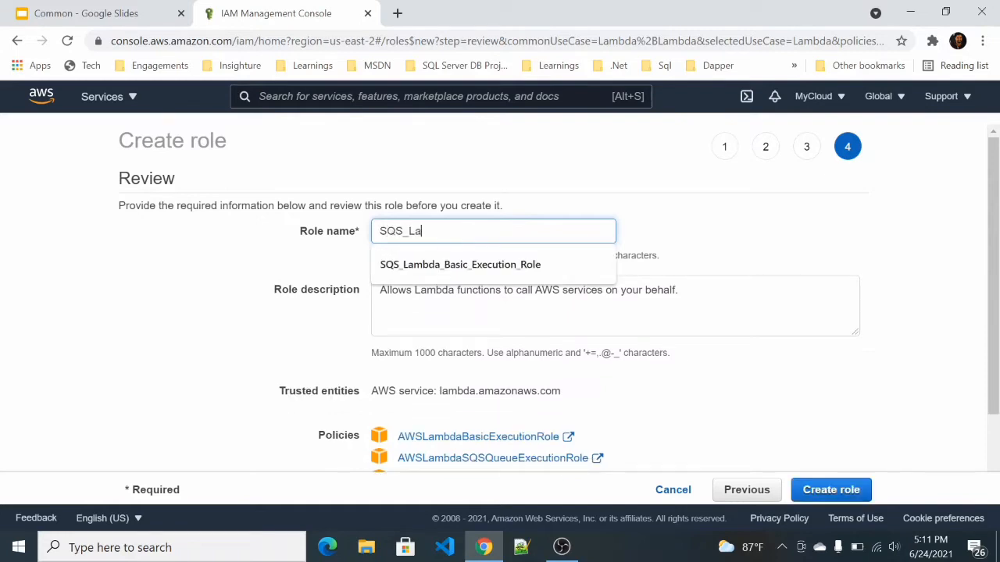
pyautogui.write('mbda)')
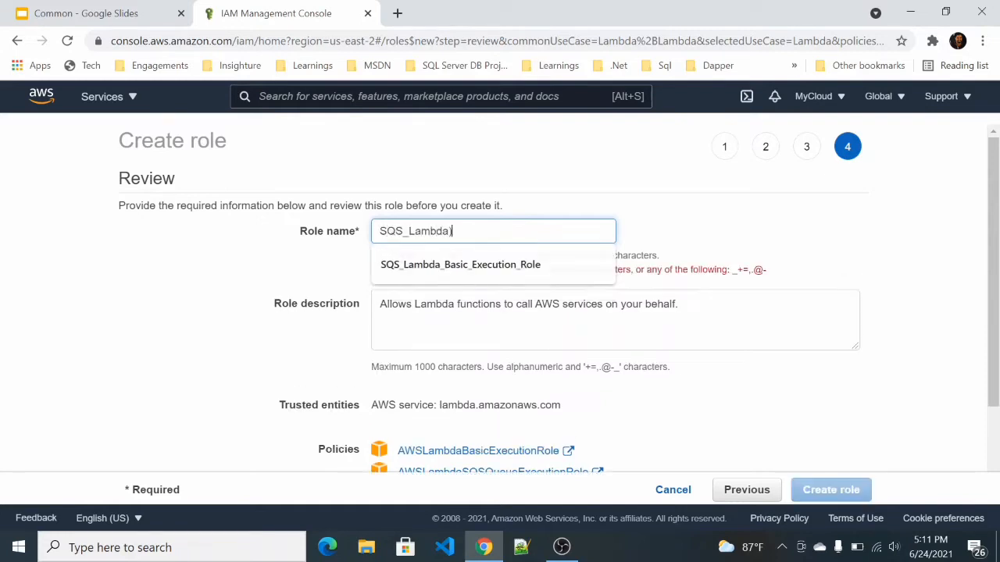
pyautogui.press('BackSpace')
pyautogui.write(')')
pyautogui.press('BackSpace')
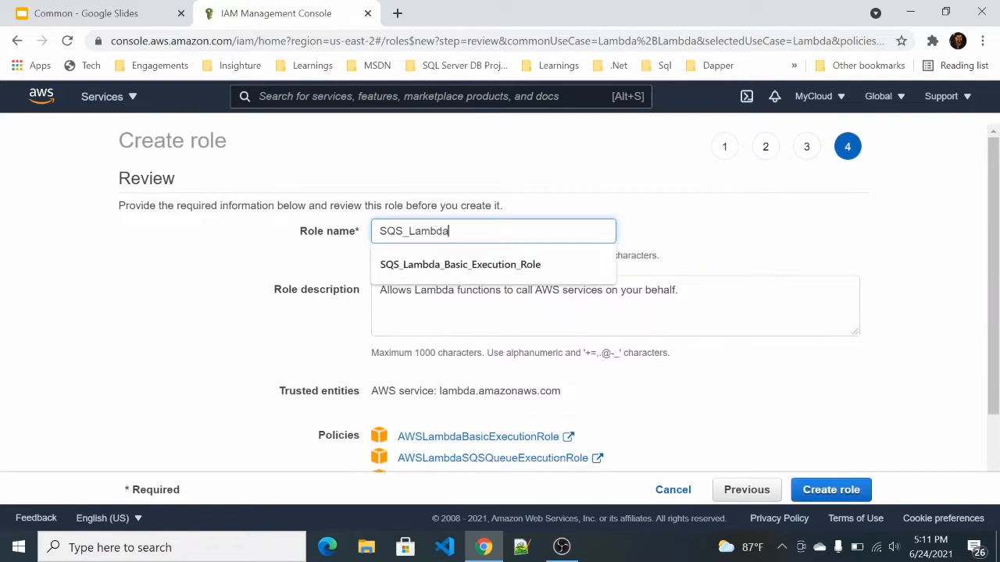
pyautogui.write('_Basic_Execution_Role')
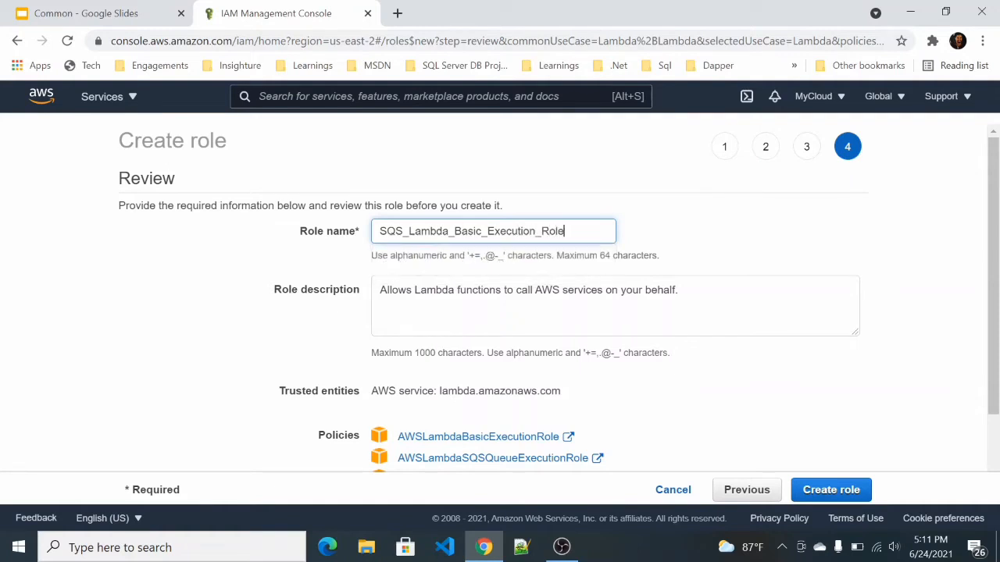
pyautogui.click(831, 489)
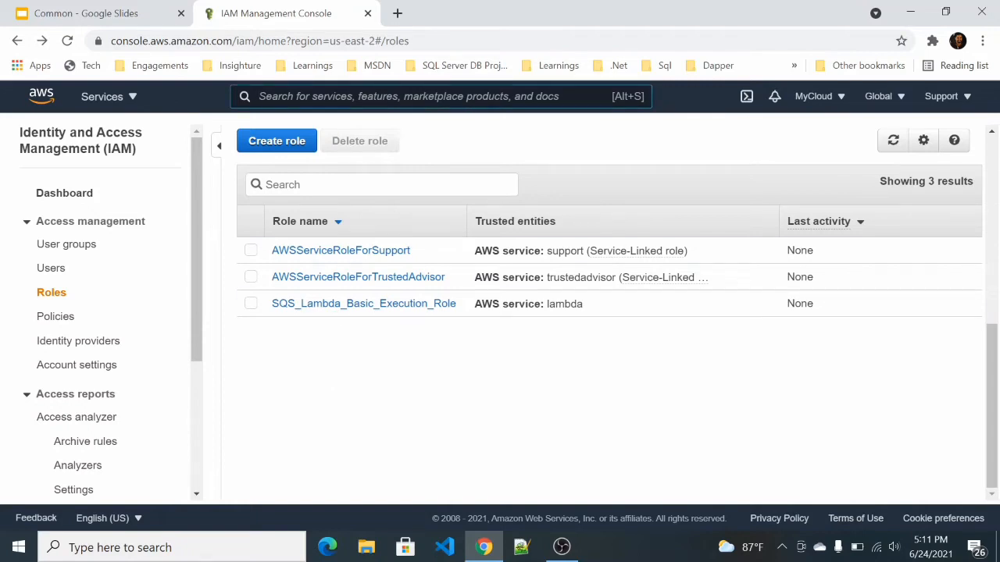
# - Search the AWS services for "SQS" and open Simple Queue Service
pyautogui.write('SQS')
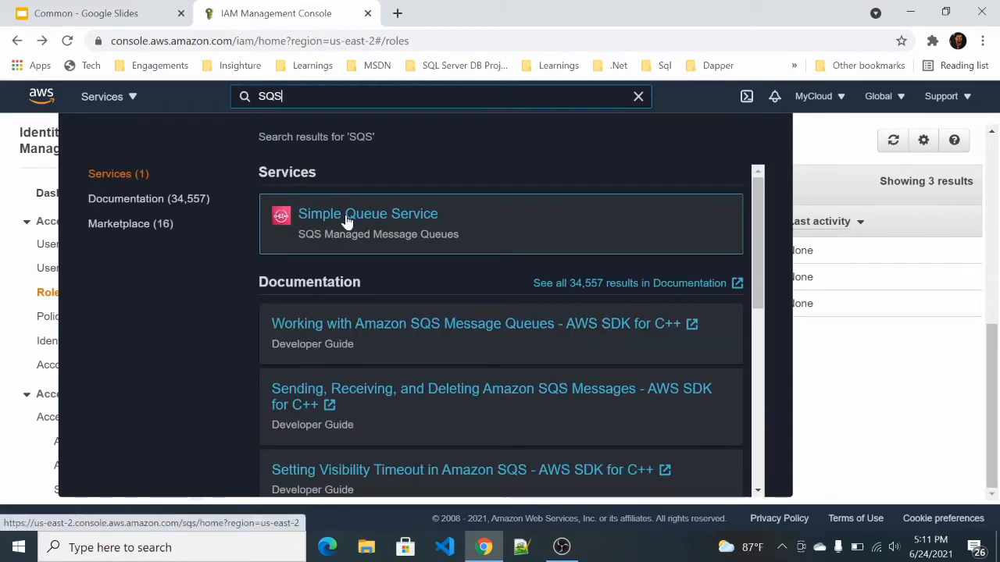
pyautogui.click(348, 223)
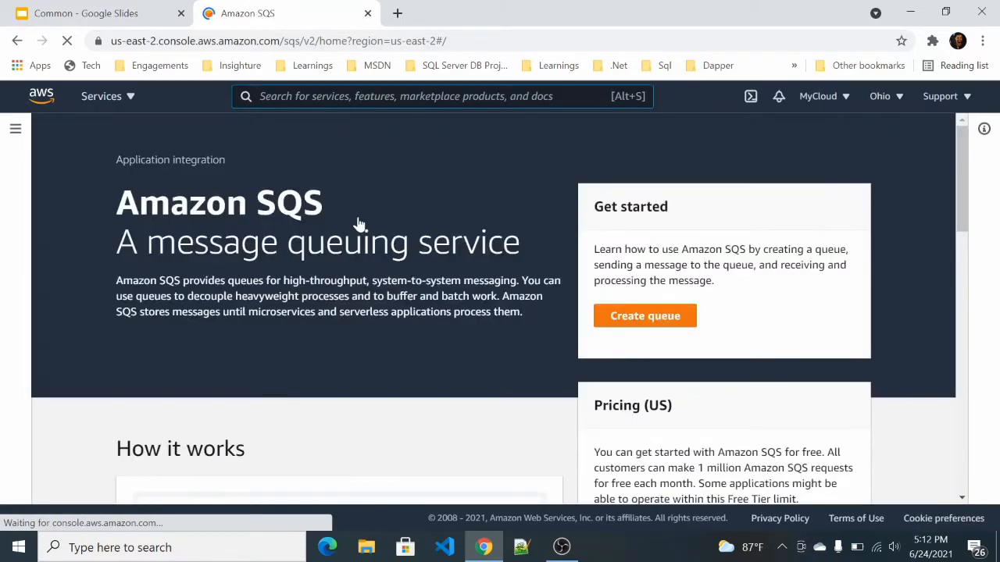
pyautogui.hotkey('alt', 's')
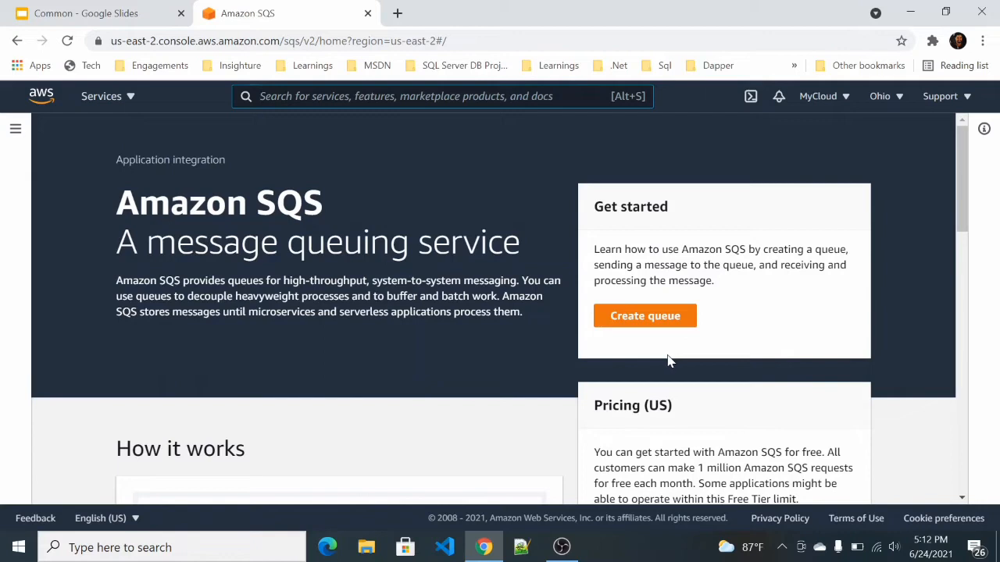
# - Start a new SQS queue named ABCOrderQueue and choose FIFO as its type
pyautogui.click(653, 317)
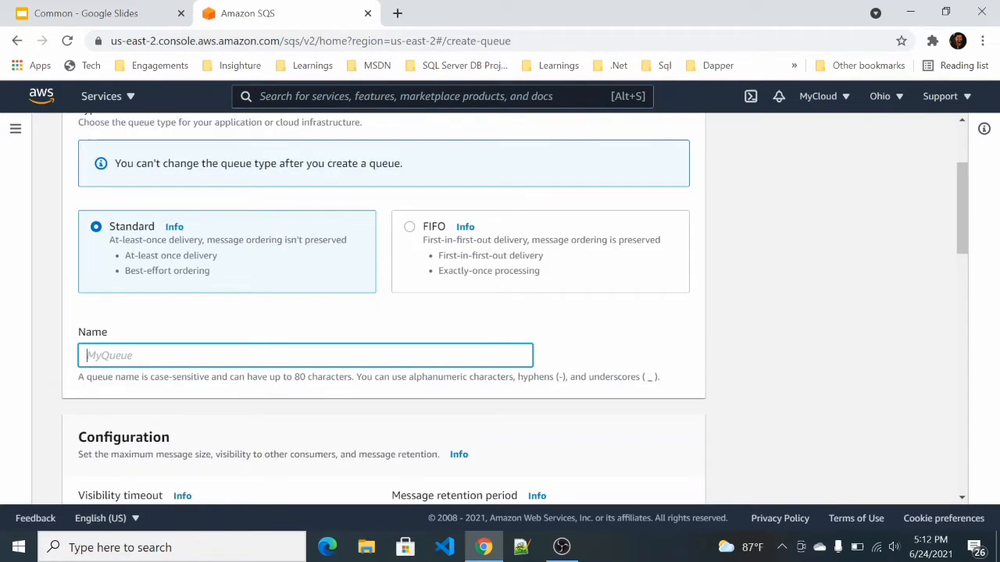
pyautogui.write('AB')
pyautogui.press('BackSpace')
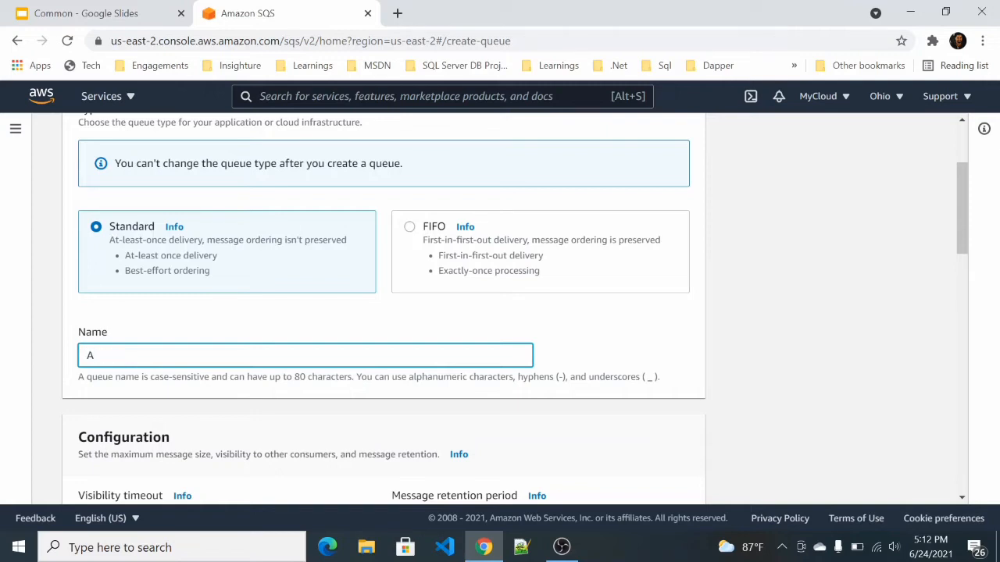
pyautogui.write('BCOrderQueue')
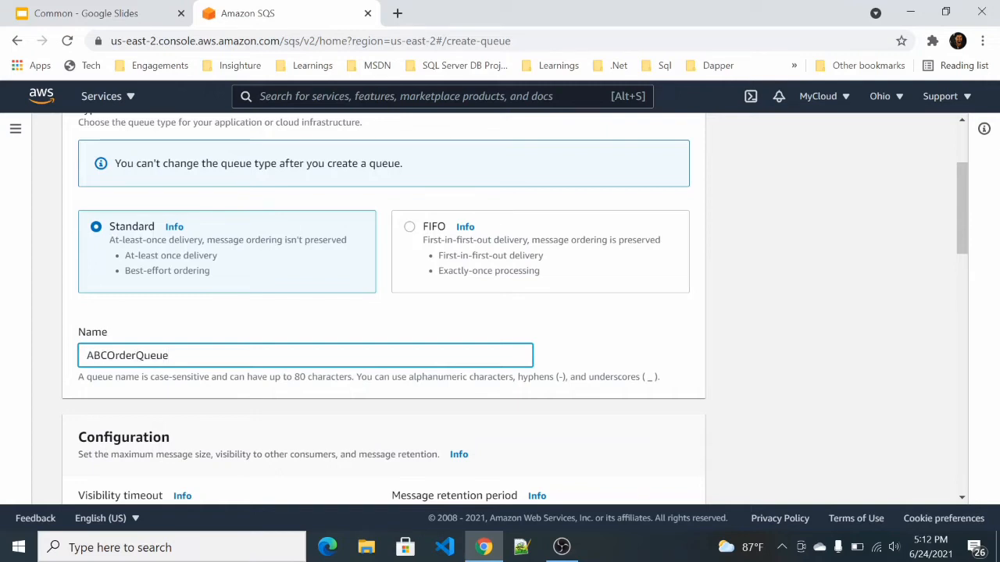
pyautogui.click(252, 399)
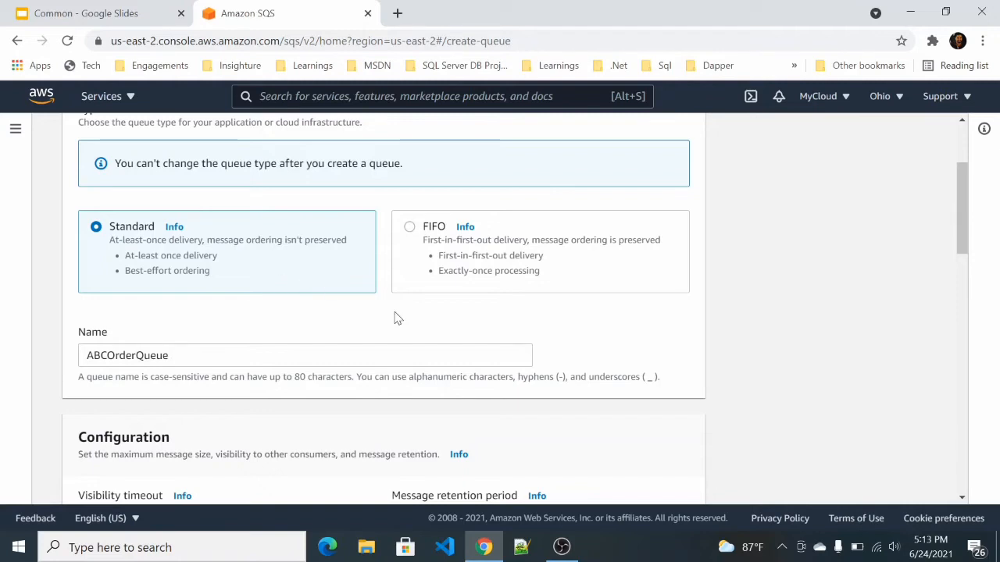
pyautogui.click(410, 228)
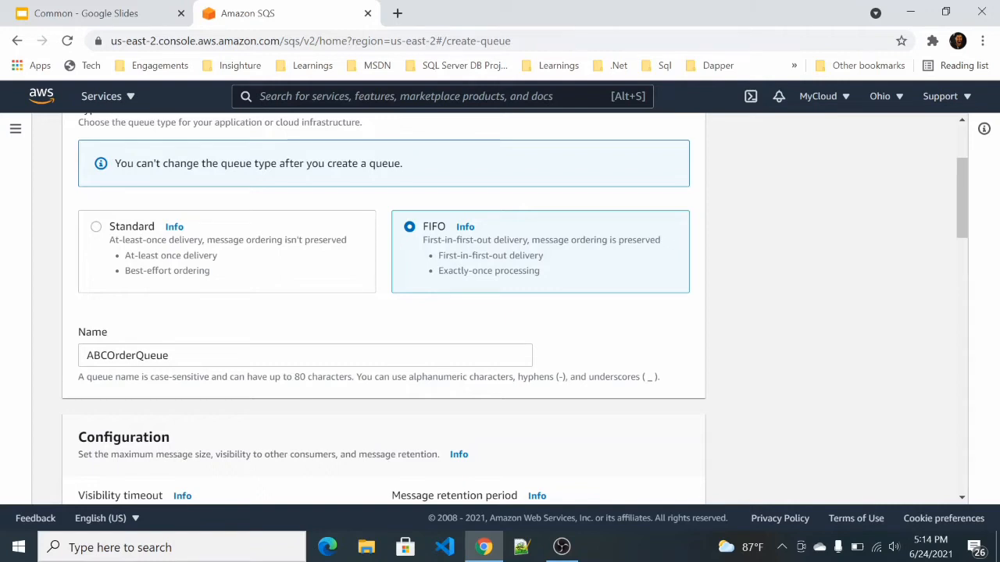
# - Change the type of ABCOrderQueue to Standard and review its default configuration settings
pyautogui.click(96, 227)
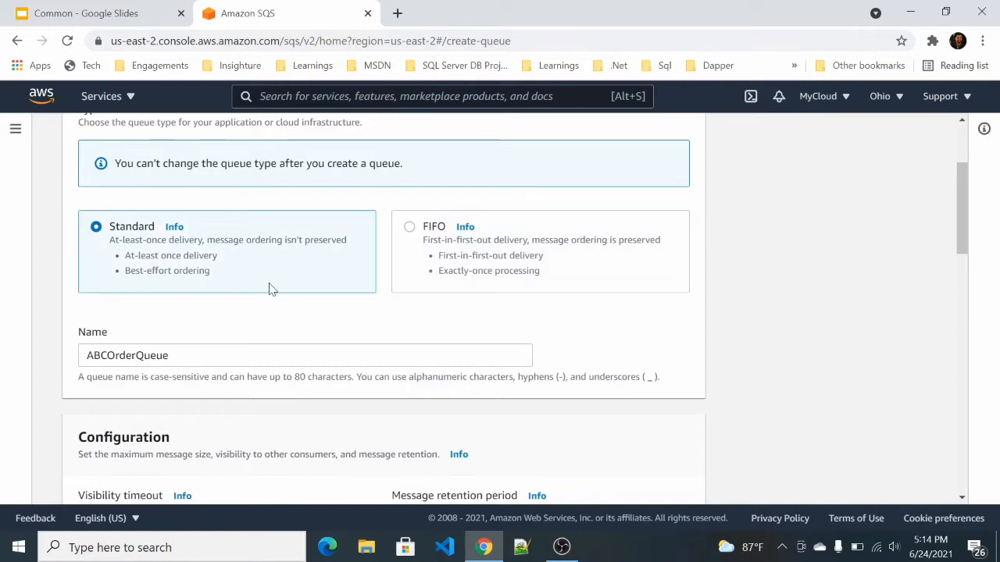
pyautogui.scroll(-1, 265, 288)
pyautogui.scroll(-1, 266, 288)
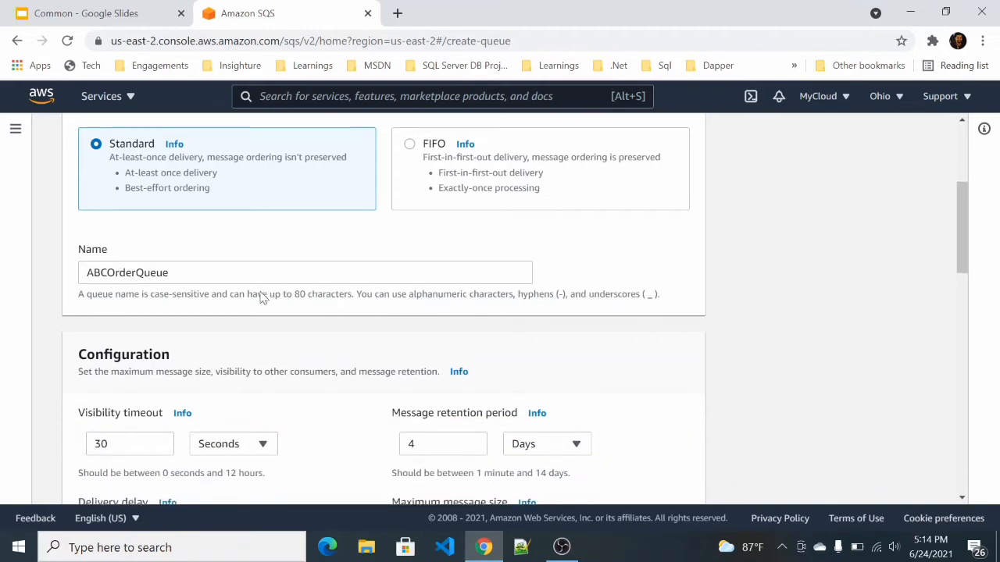
pyautogui.scroll(-1, 264, 295)
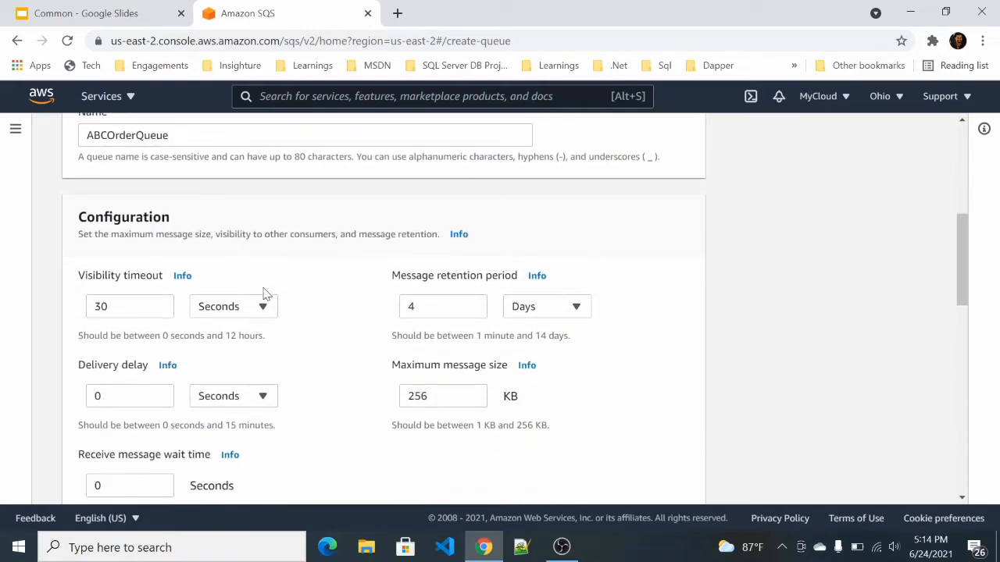
pyautogui.moveTo(965, 252); pyautogui.dragTo(965, 266)
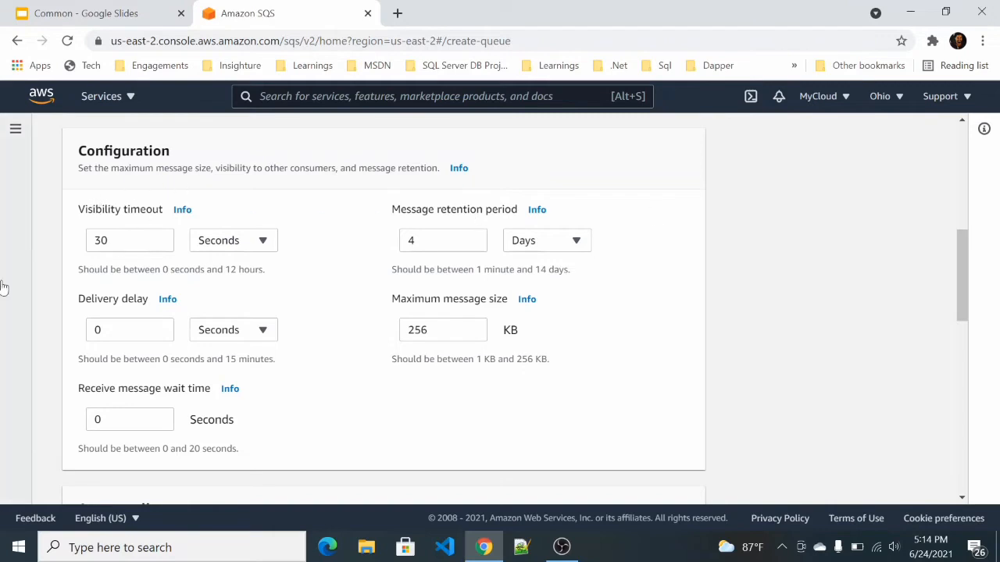
# - Look at the Advanced JSON method for the queue's access policy and return to the Basic method
pyautogui.scroll(-5, 642, 388)
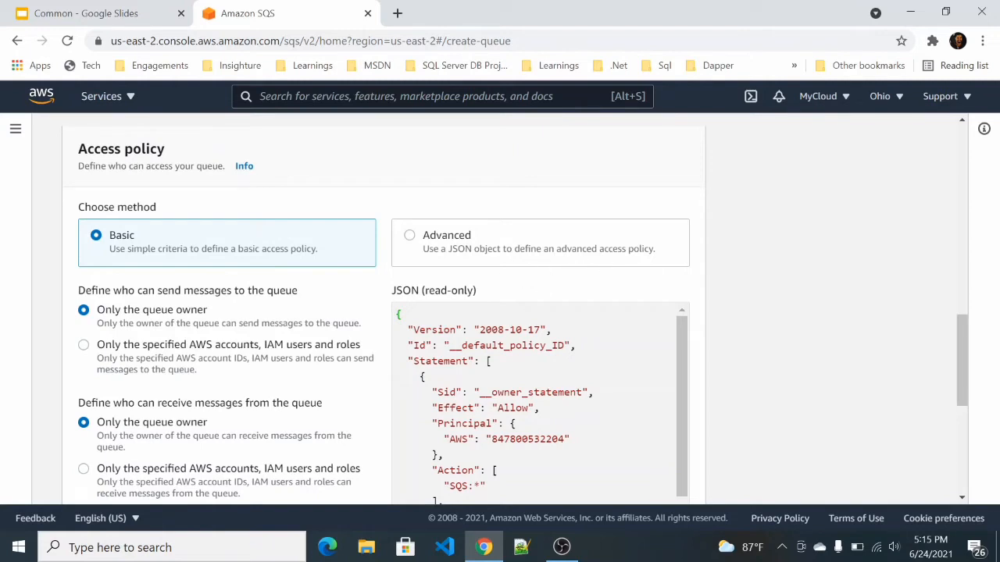
pyautogui.click(410, 236)
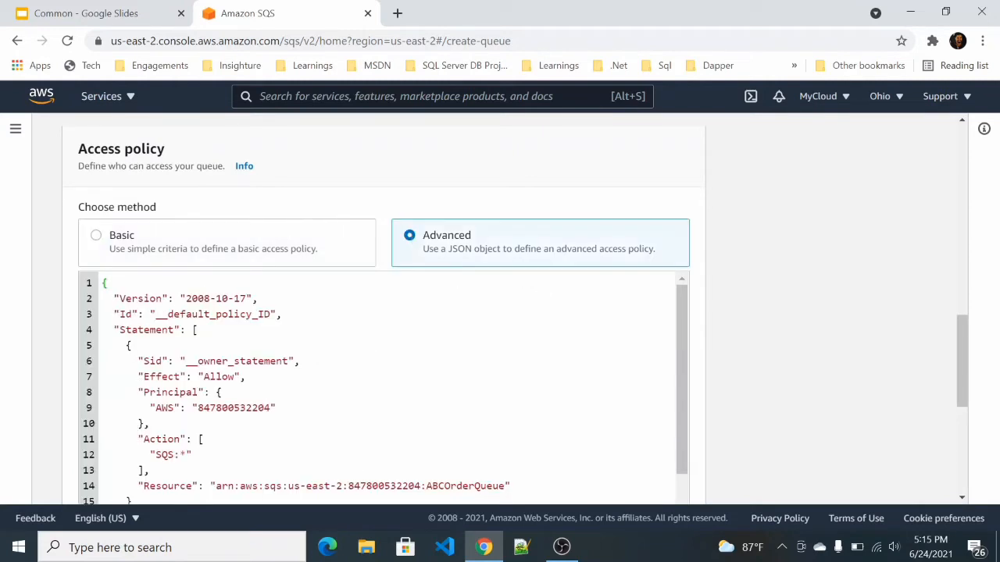
pyautogui.click(97, 236)
pyautogui.scroll(-2, 353, 349)
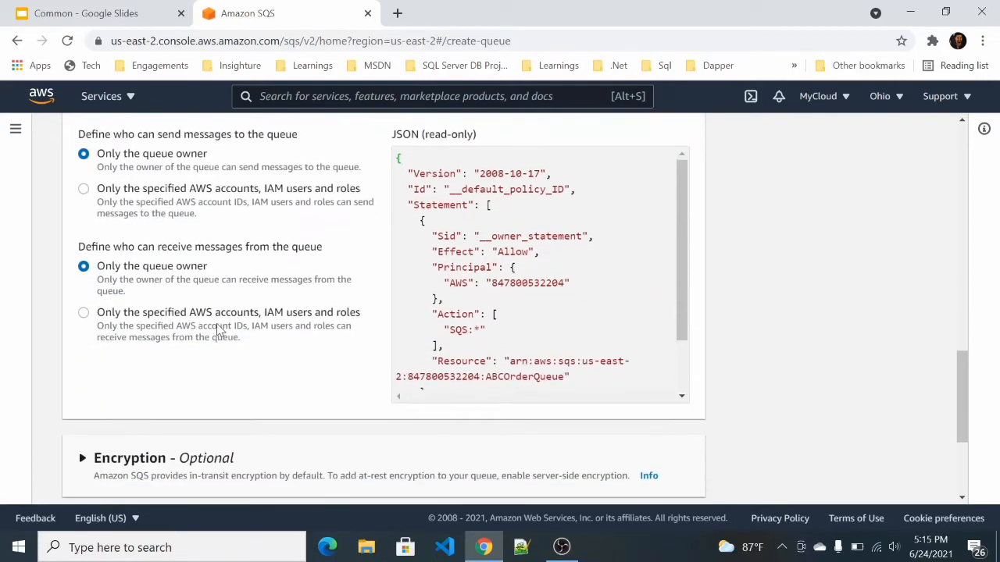
pyautogui.scroll(-2, 227, 328)
# - Try server-side encryption with the (Default) alias/aws/sqs customer master key and set encryption back to Disabled
pyautogui.click(110, 322)
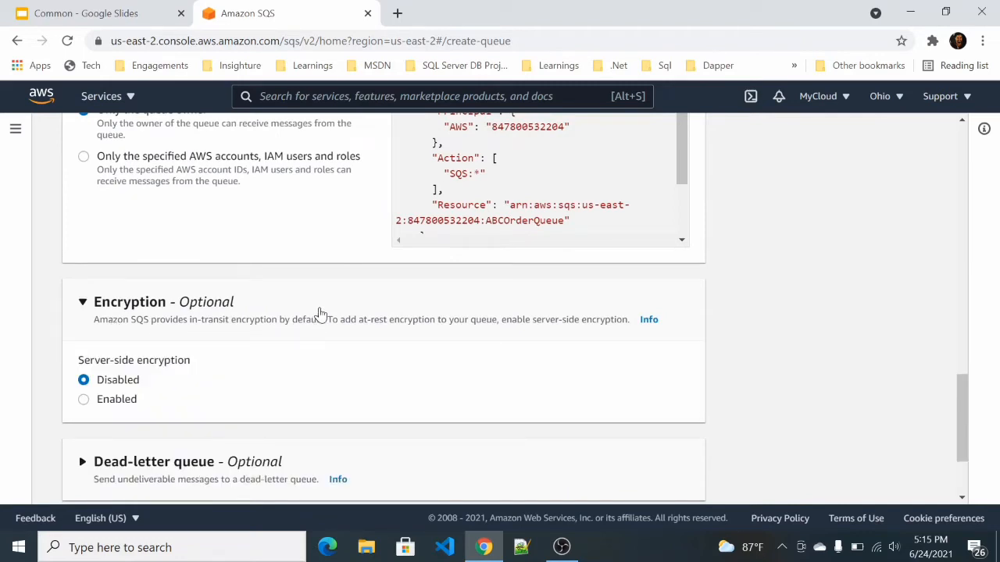
pyautogui.scroll(-1, 319, 312)
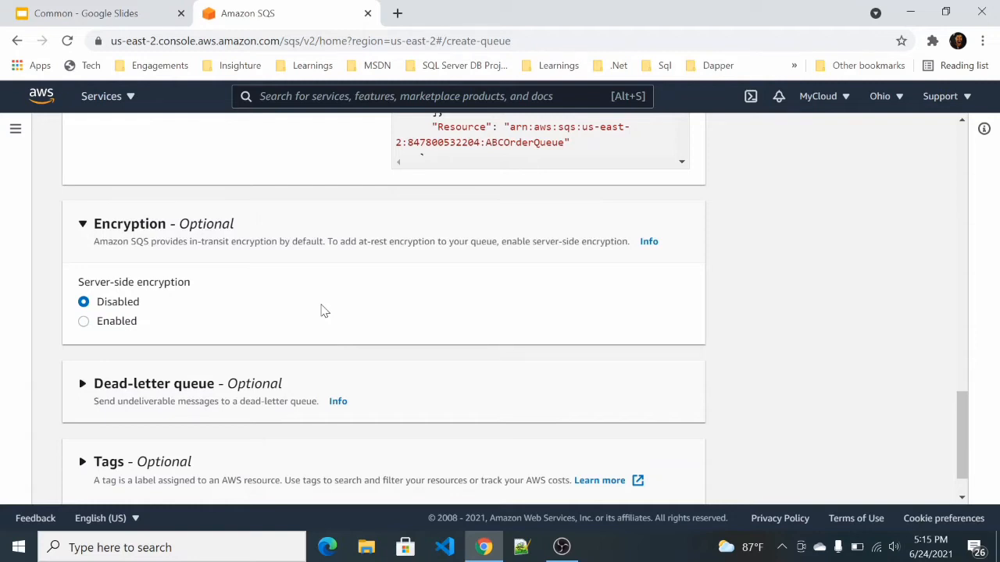
pyautogui.click(84, 323)
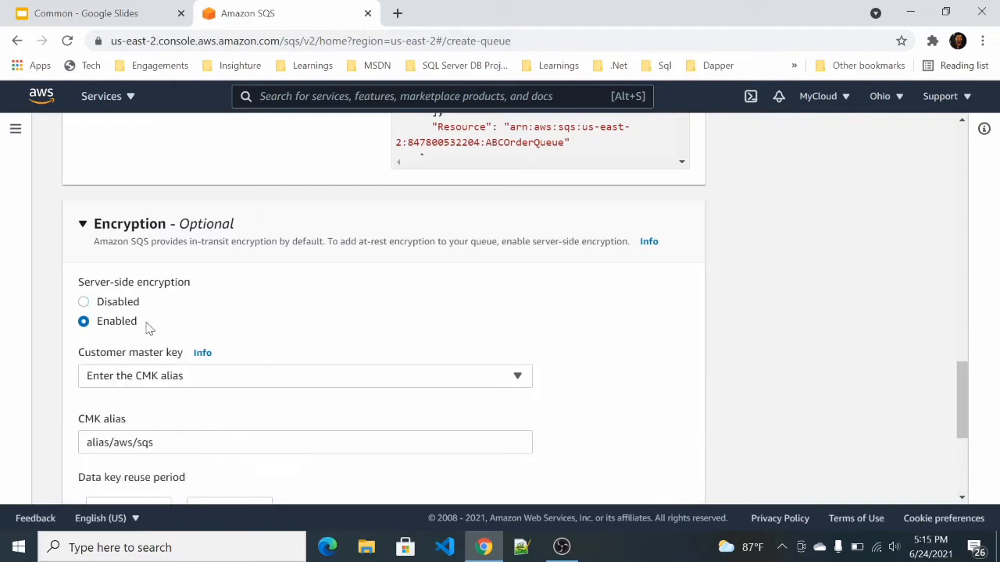
pyautogui.scroll(-1, 260, 325)
pyautogui.click(228, 305)
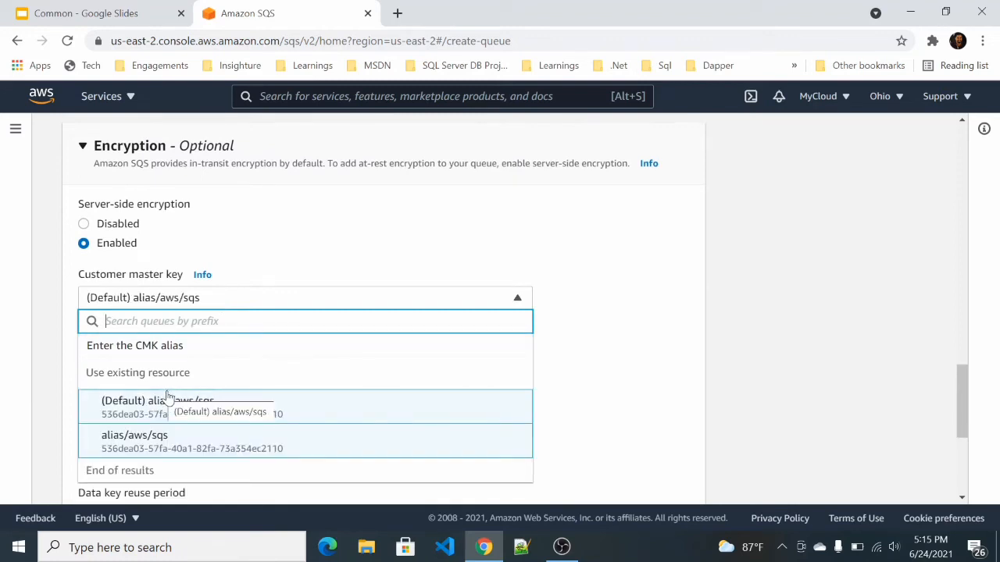
pyautogui.click(298, 258)
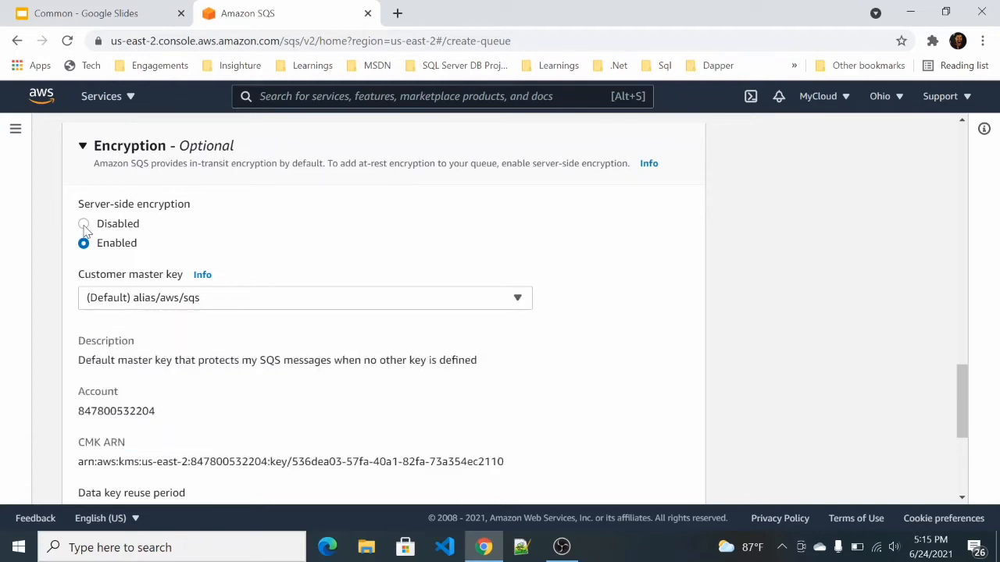
pyautogui.click(84, 224)
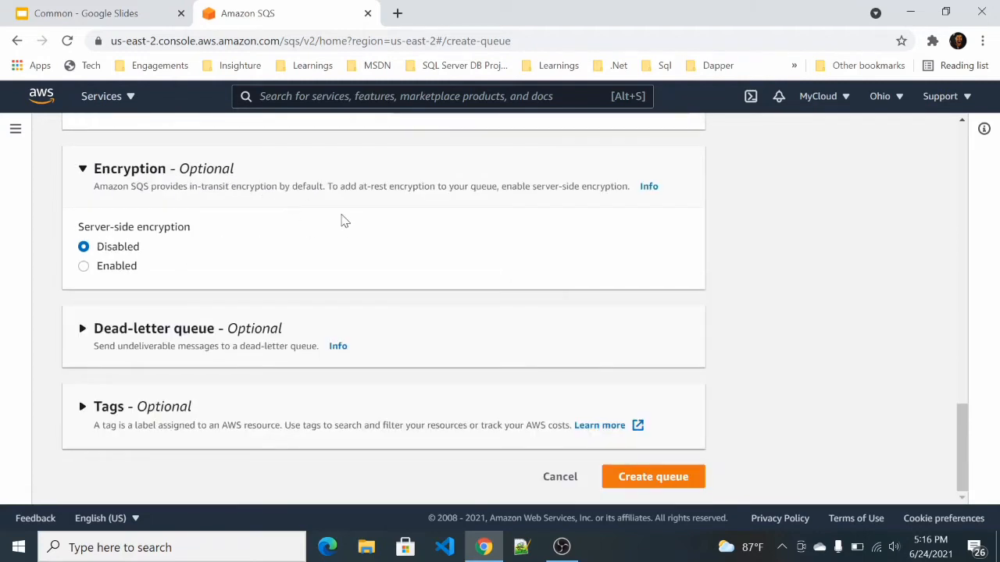
# - Try enabling the dead-letter queue, look at its queue choices, and set it back to Disabled
pyautogui.click(199, 344)
pyautogui.scroll(-3, 199, 344)
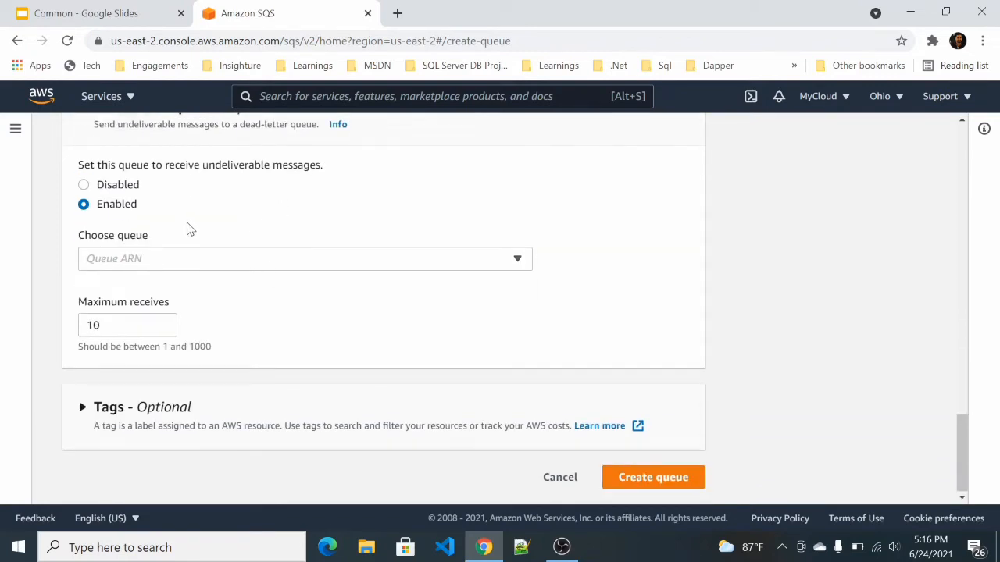
pyautogui.scroll(1, 185, 232)
pyautogui.click(85, 263)
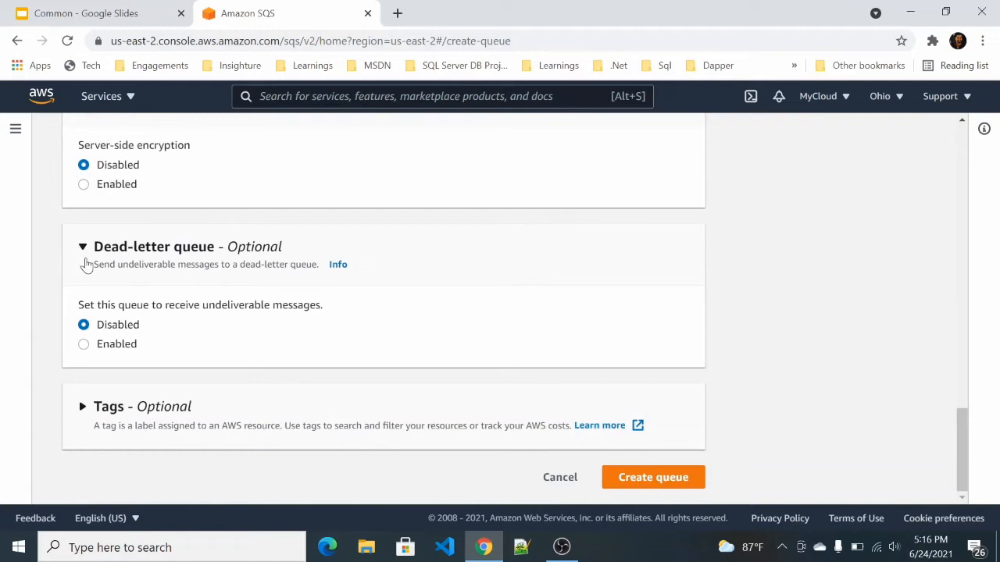
pyautogui.click(83, 344)
pyautogui.scroll(-1, 257, 320)
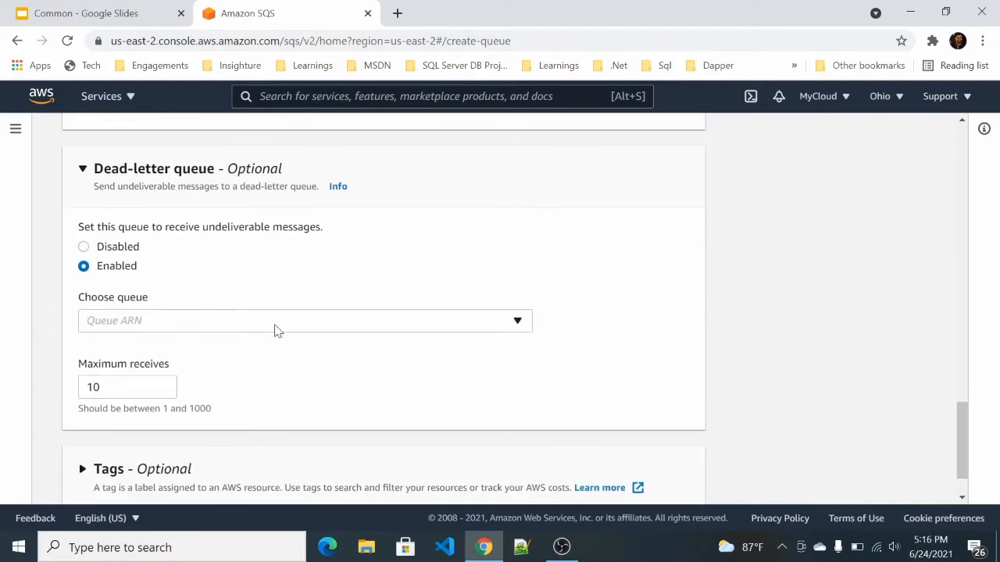
pyautogui.click(275, 328)
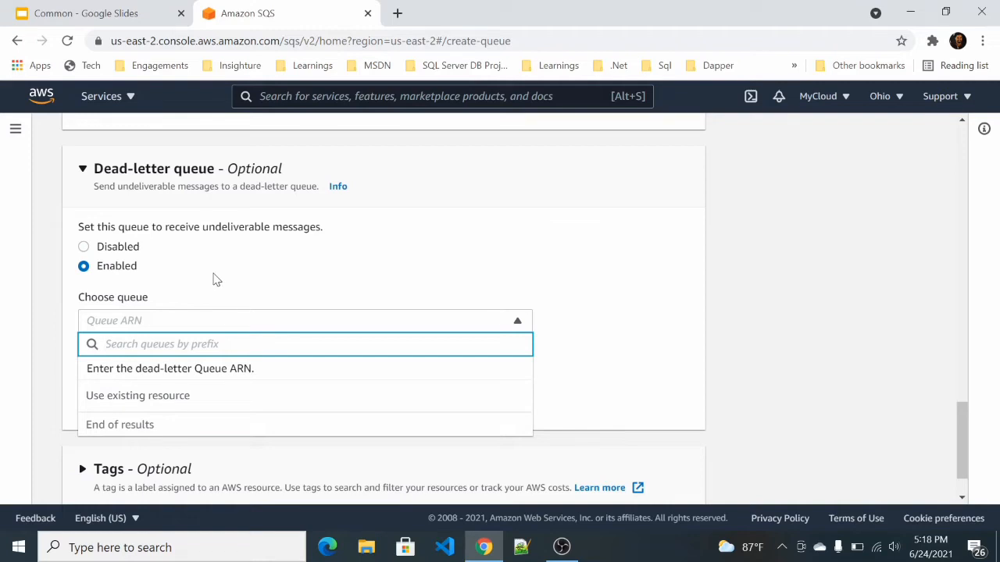
pyautogui.click(84, 246)
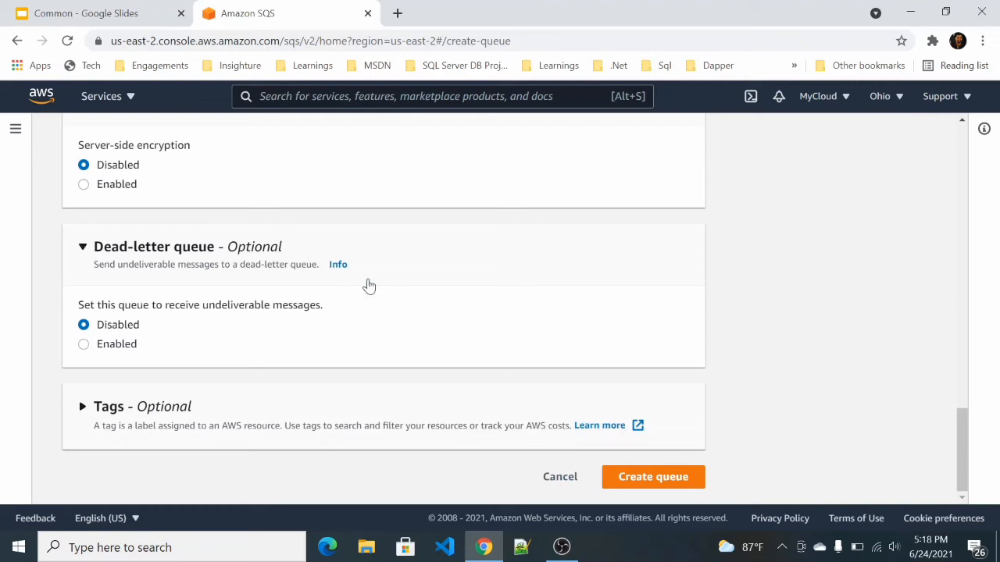
# - Check the optional tags, create the queue without any, and look over the new queue's details
pyautogui.click(323, 414)
pyautogui.scroll(-1, 375, 379)
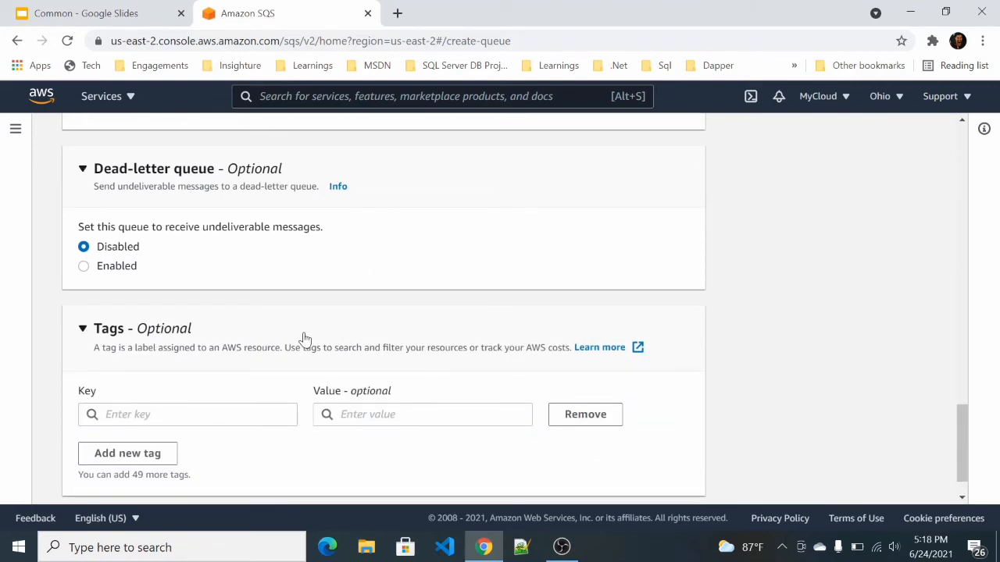
pyautogui.scroll(-1, 303, 339)
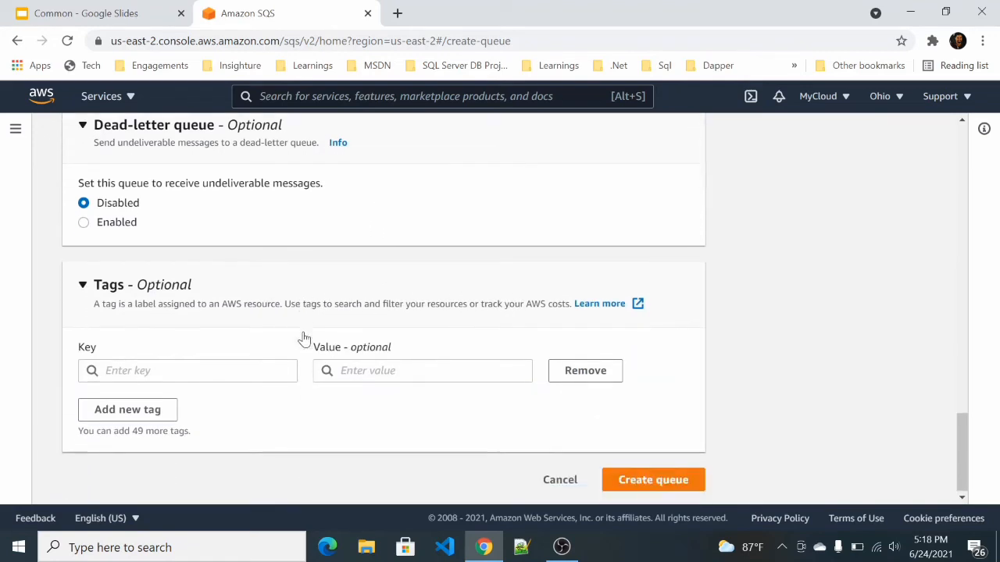
pyautogui.click(666, 484)
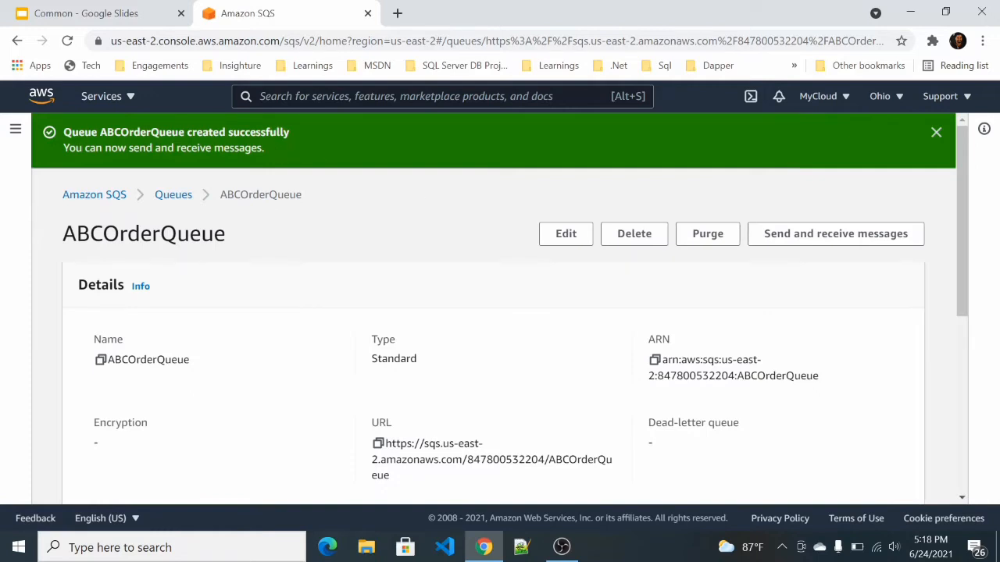
pyautogui.scroll(-1, 230, 365)
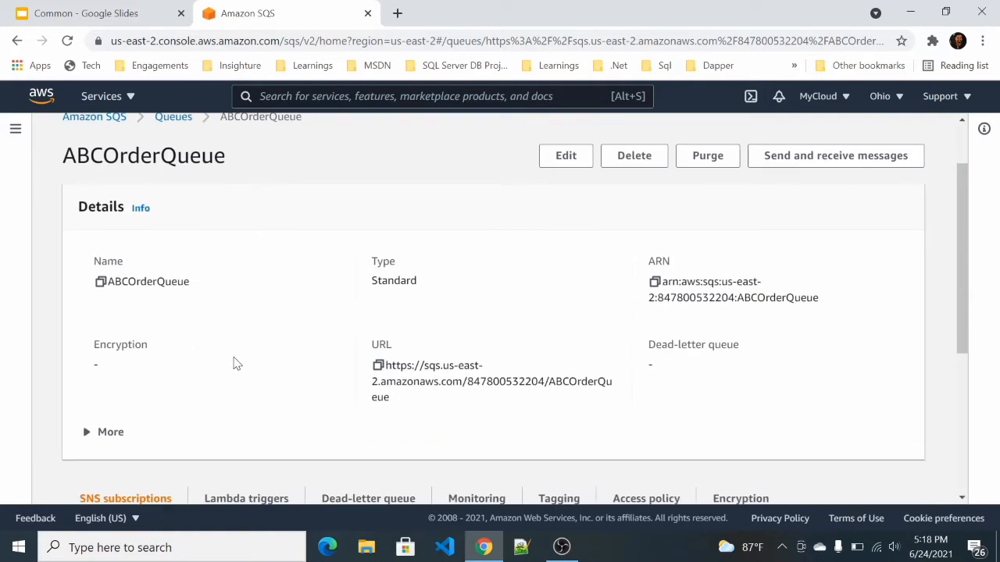
pyautogui.scroll(1, 234, 364)
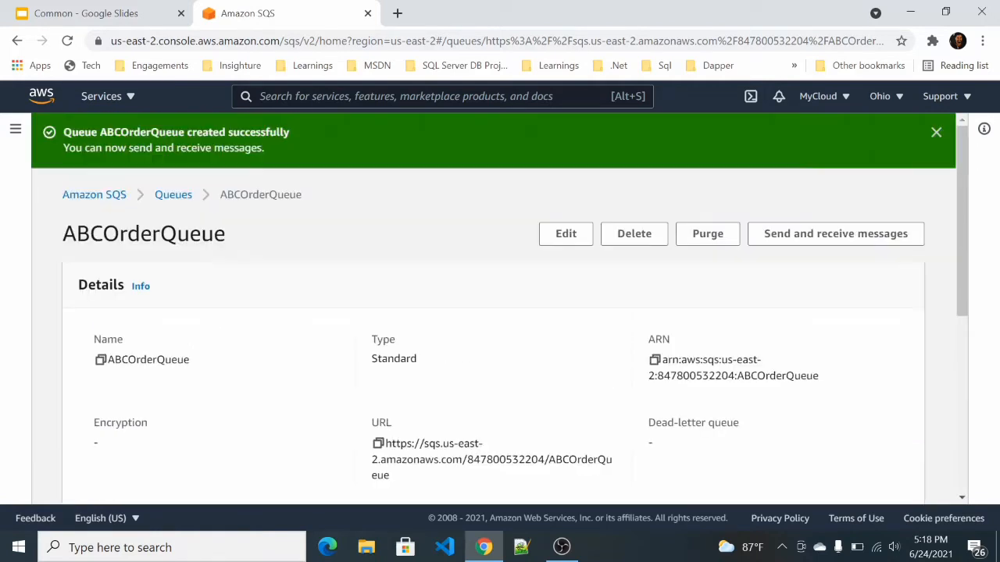
# - Open the AWS Management Console home page in a new browser tab and switch to it
pyautogui.rightClick(98, 100)
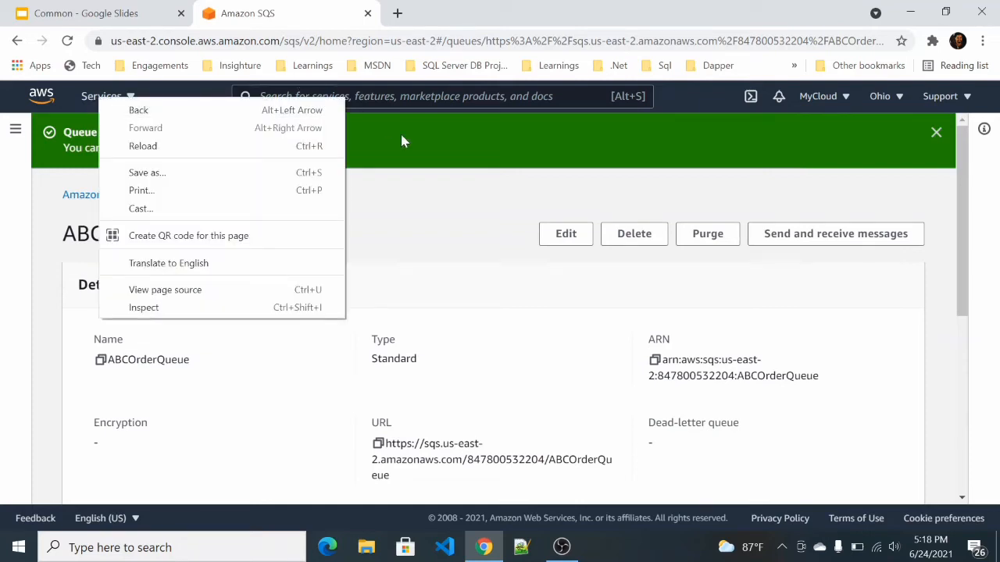
pyautogui.rightClick(41, 94)
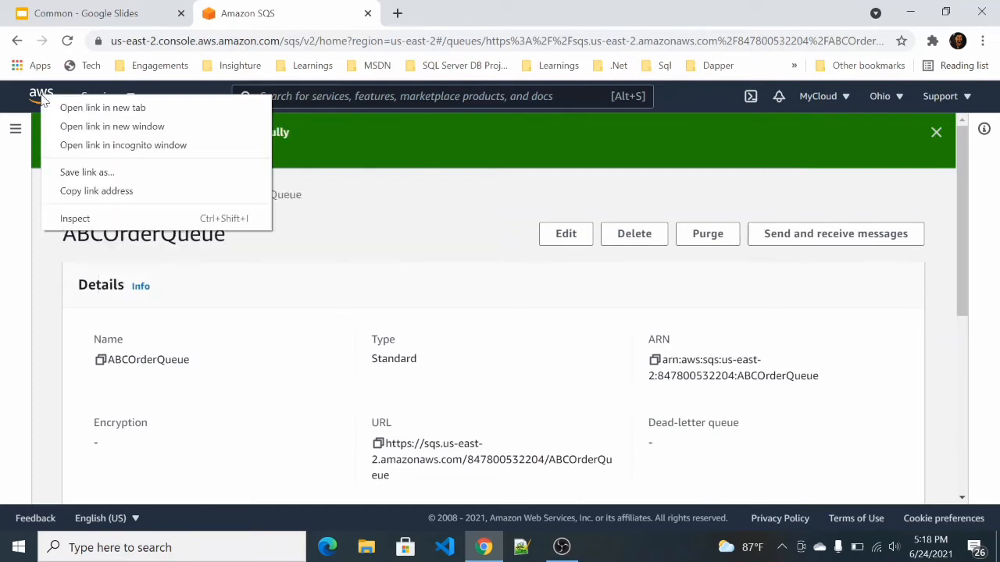
pyautogui.click(74, 109)
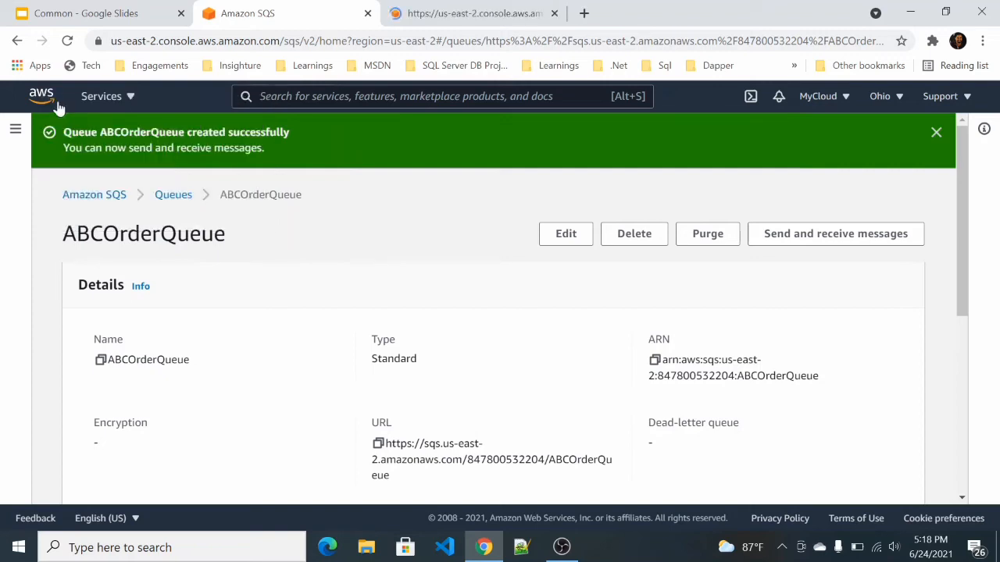
pyautogui.click(481, 12)
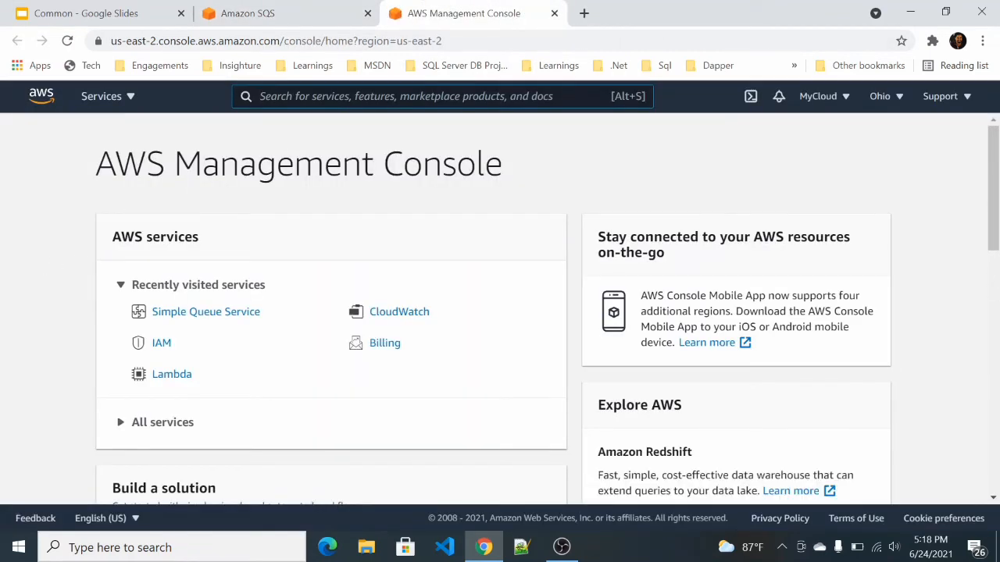
# - Search the AWS services for "Lambda" and open the Lambda service
pyautogui.click(271, 96)
pyautogui.write('La')
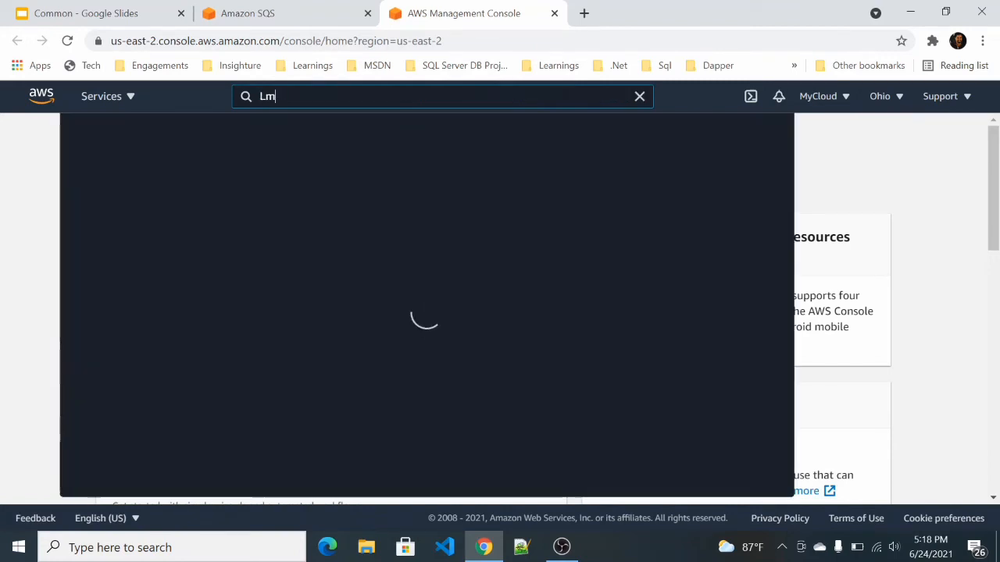
pyautogui.write('mbda')
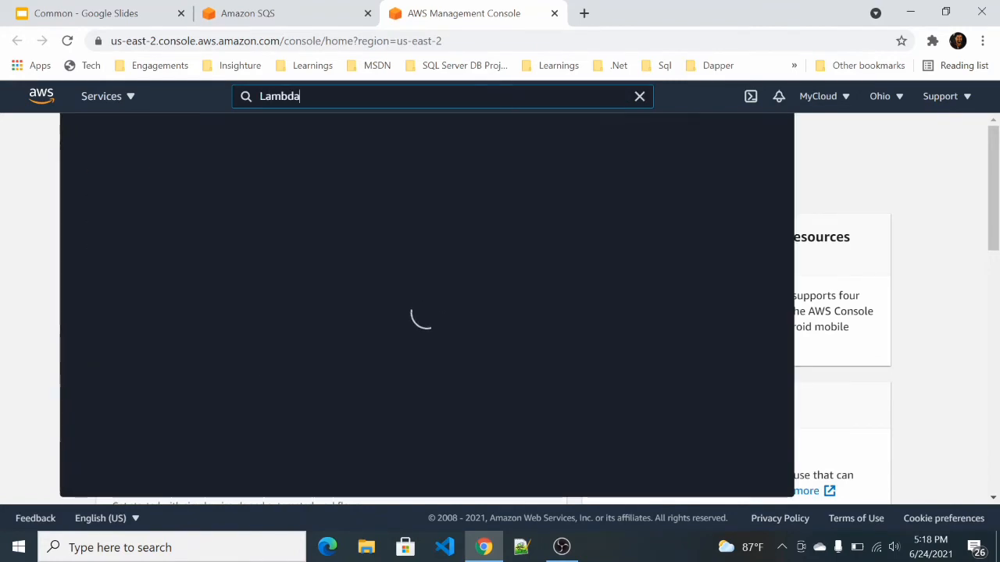
pyautogui.click(327, 222)
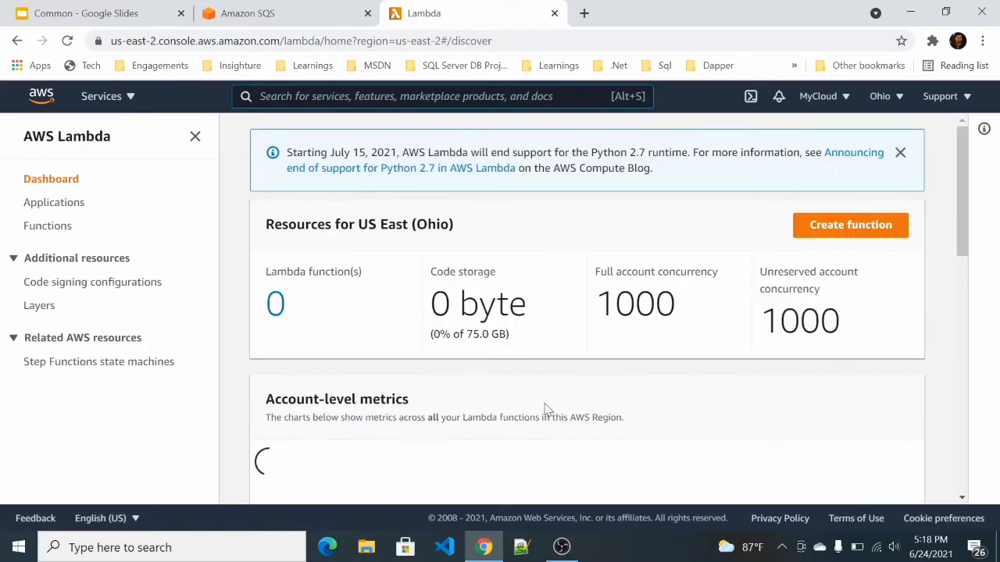
# - Start a new Lambda function from a blueprint and filter the blueprints by "sqs"
pyautogui.click(852, 234)
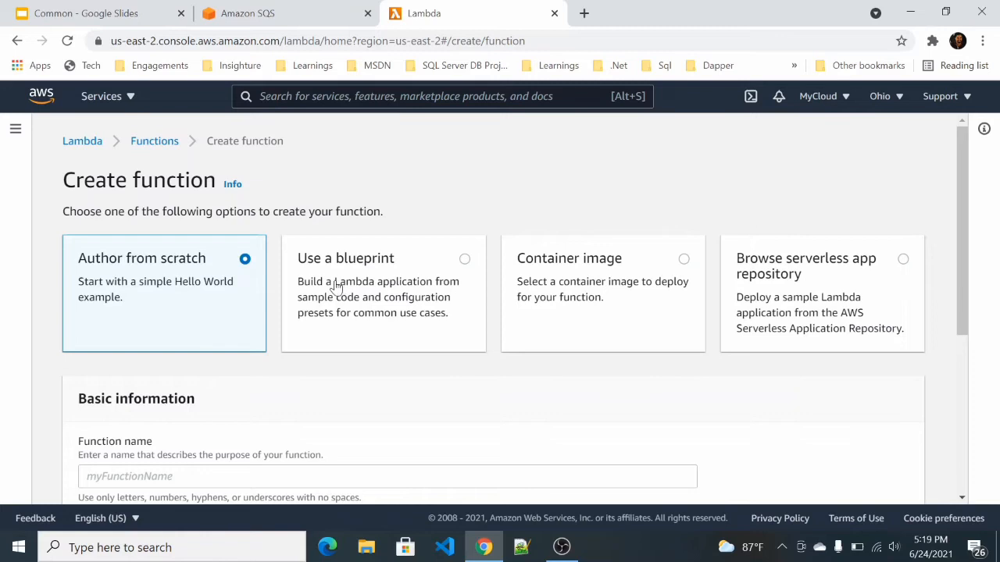
pyautogui.click(402, 267)
pyautogui.scroll(-2, 352, 312)
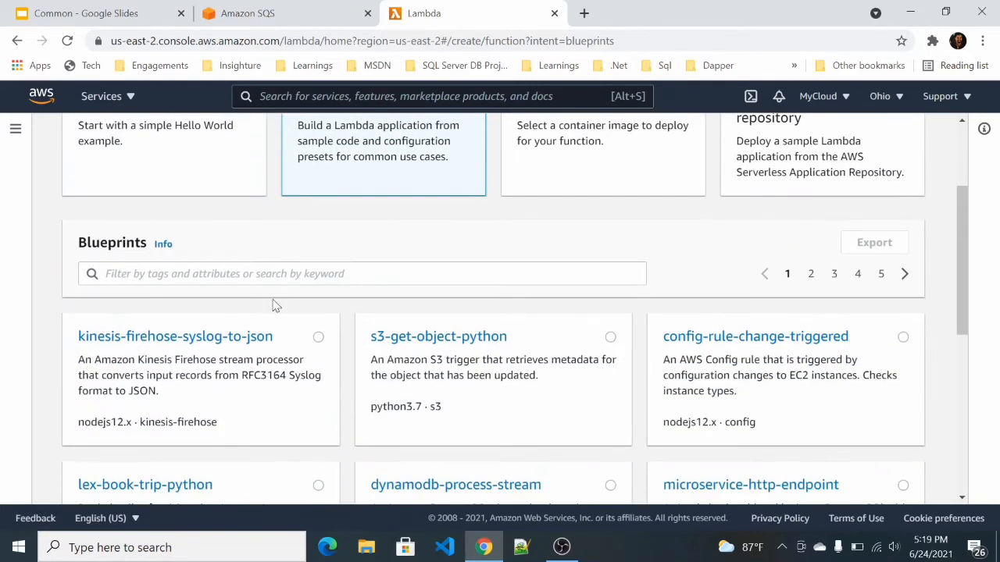
pyautogui.click(361, 274)
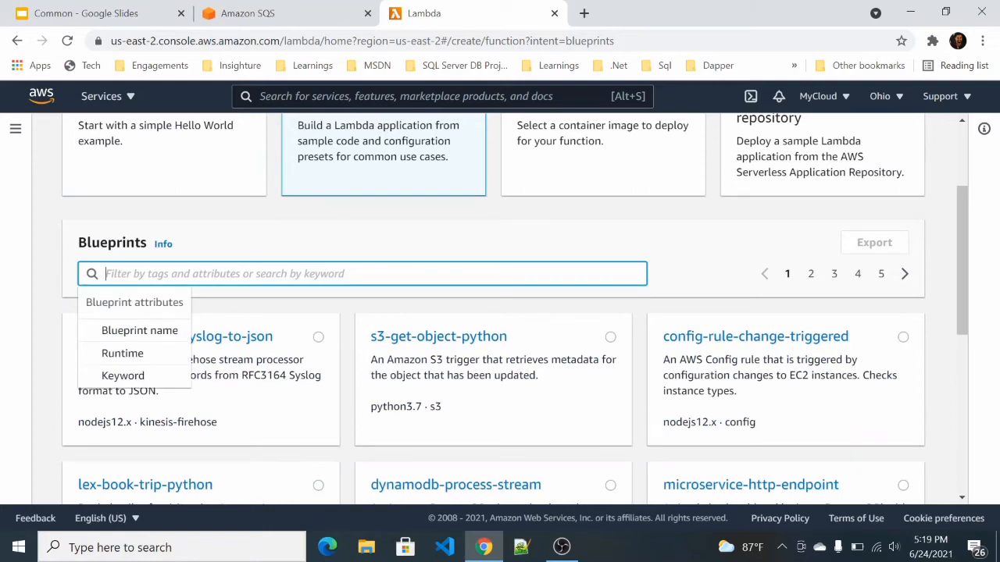
pyautogui.write('sqs')
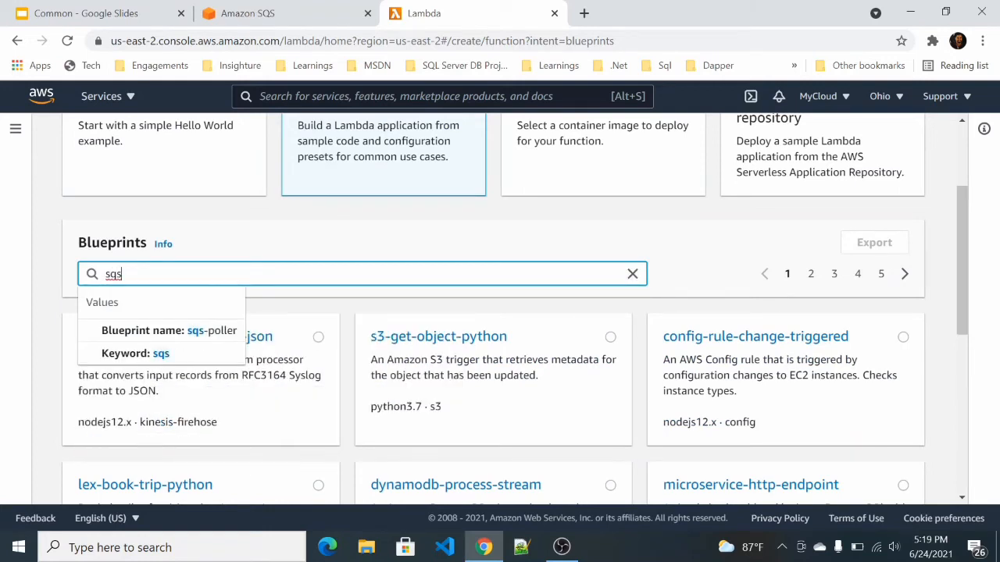
pyautogui.press('Return')
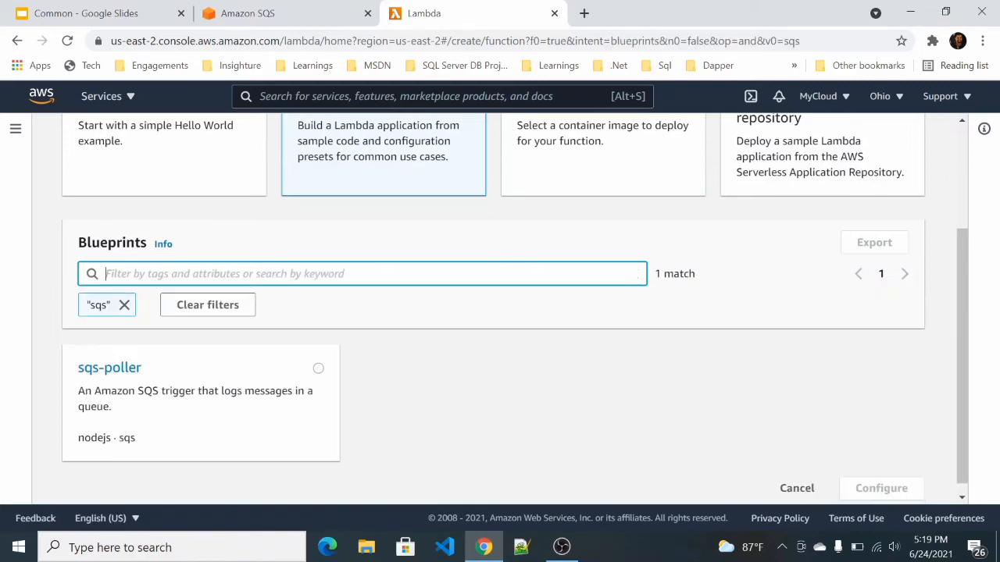
# - Configure a new function from the sqs-poller blueprint and name it ABCOrderProcessor
pyautogui.click(211, 415)
pyautogui.click(898, 490)
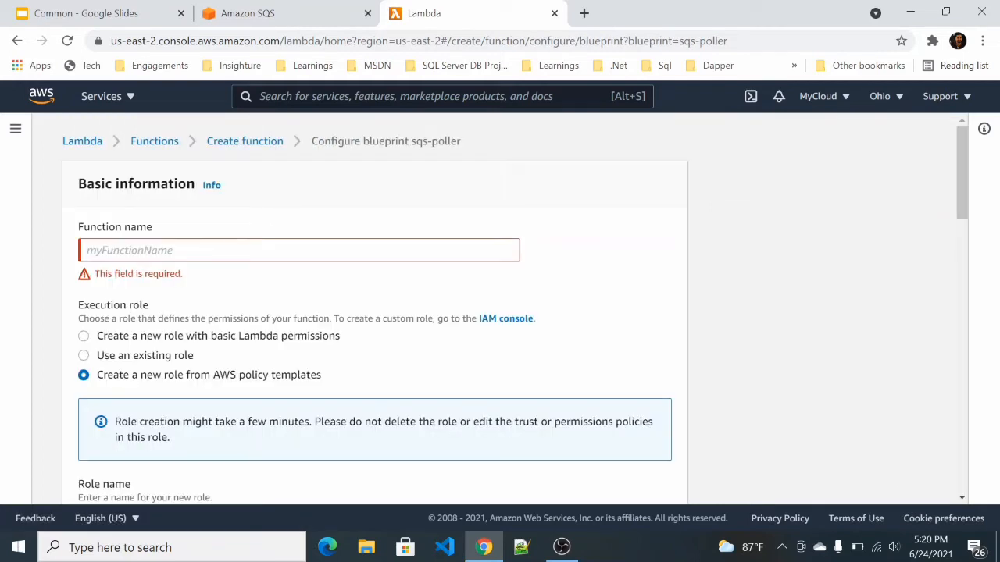
pyautogui.click(298, 250)
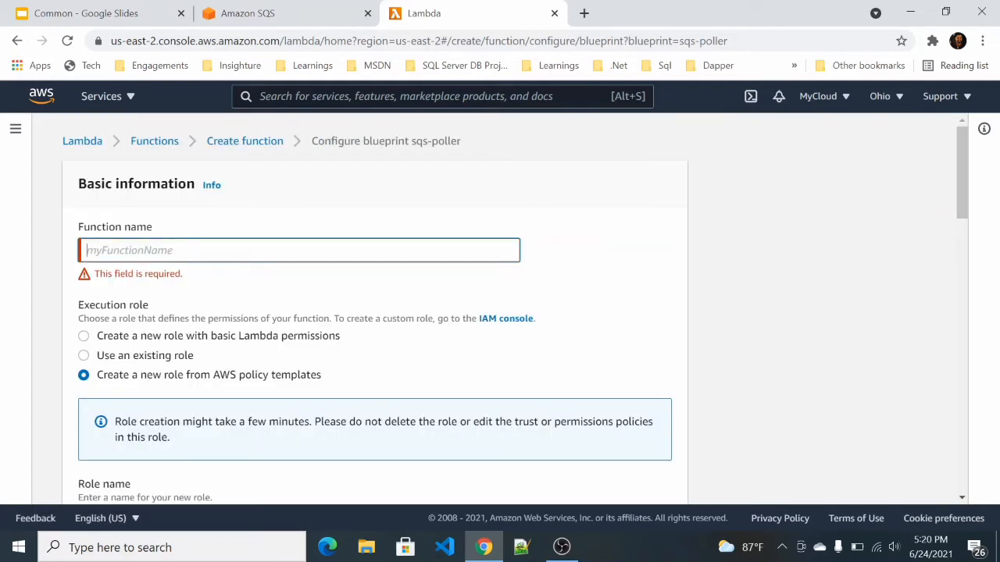
pyautogui.write('ABCOrder')
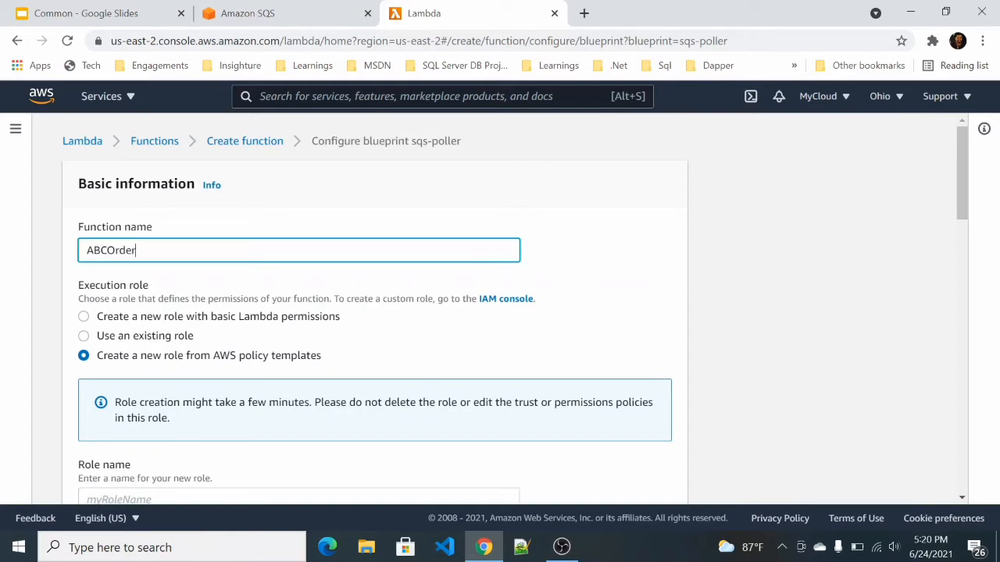
pyautogui.write('Processor')
pyautogui.press('Tab')
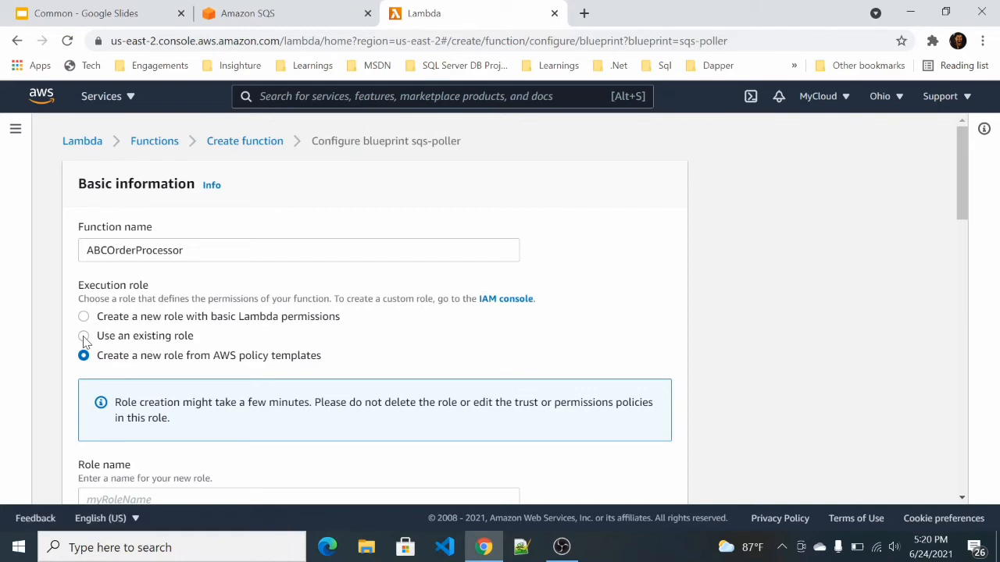
# - Assign the existing role SQS_Lambda_Basic_Execution_Role as the function's execution role
pyautogui.click(83, 336)
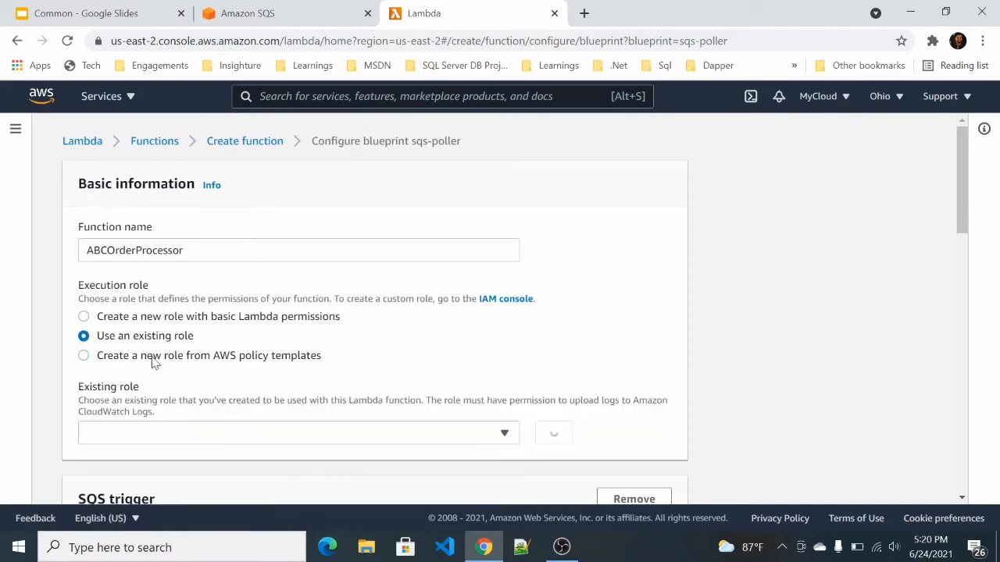
pyautogui.click(196, 431)
pyautogui.click(178, 411)
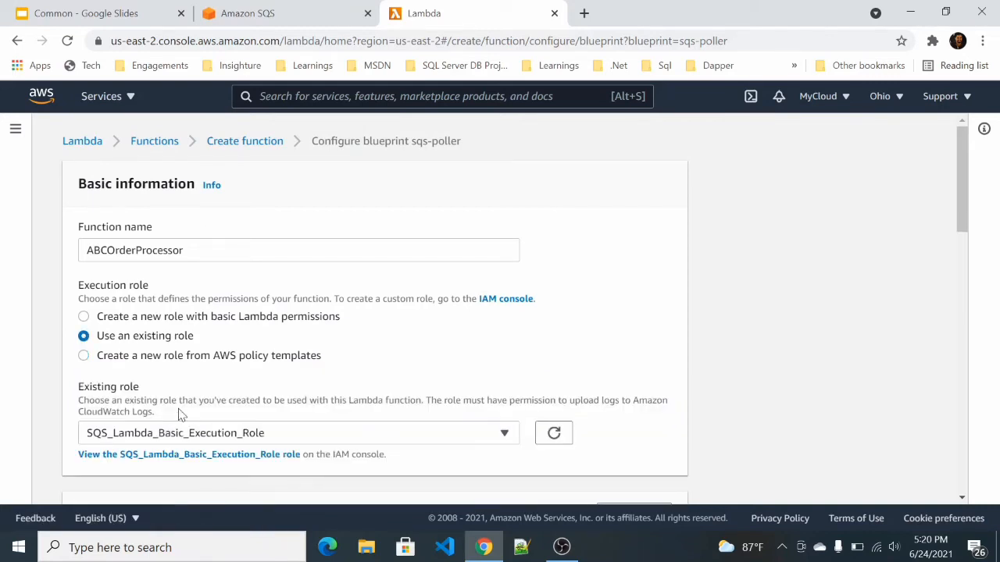
# - Set ABCOrderQueue as the source queue of the function's SQS trigger
pyautogui.scroll(-2, 393, 317)
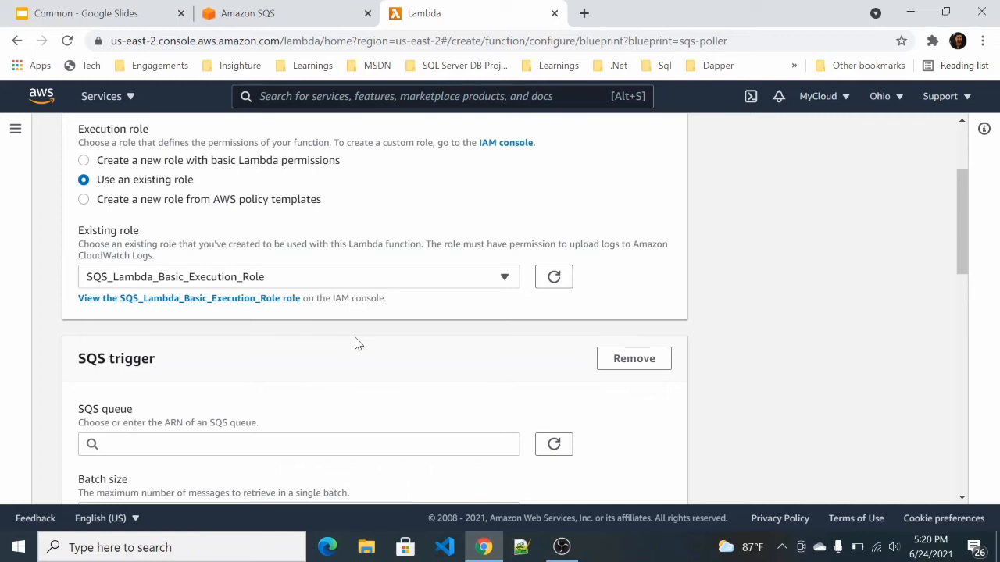
pyautogui.scroll(-2, 355, 344)
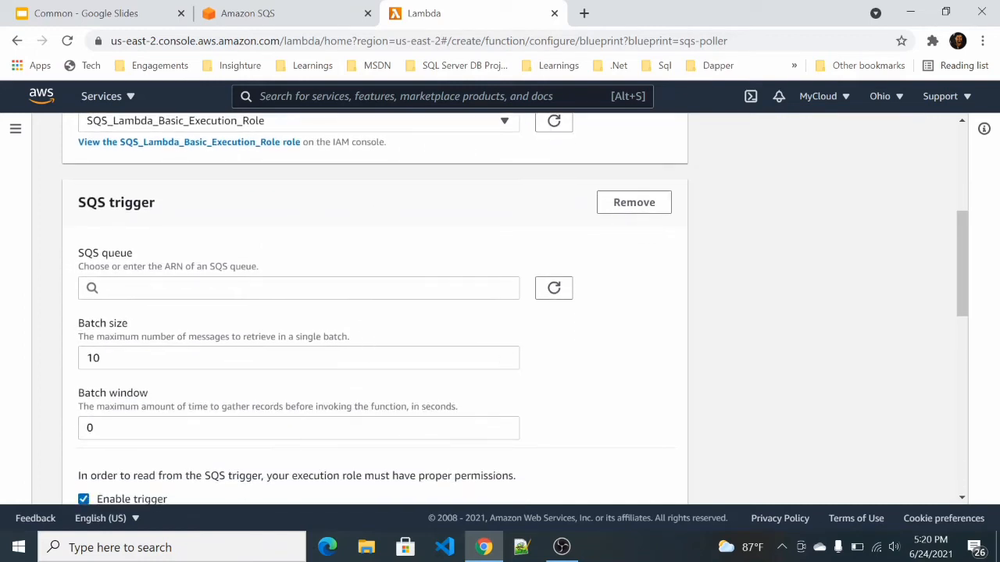
pyautogui.click(142, 288)
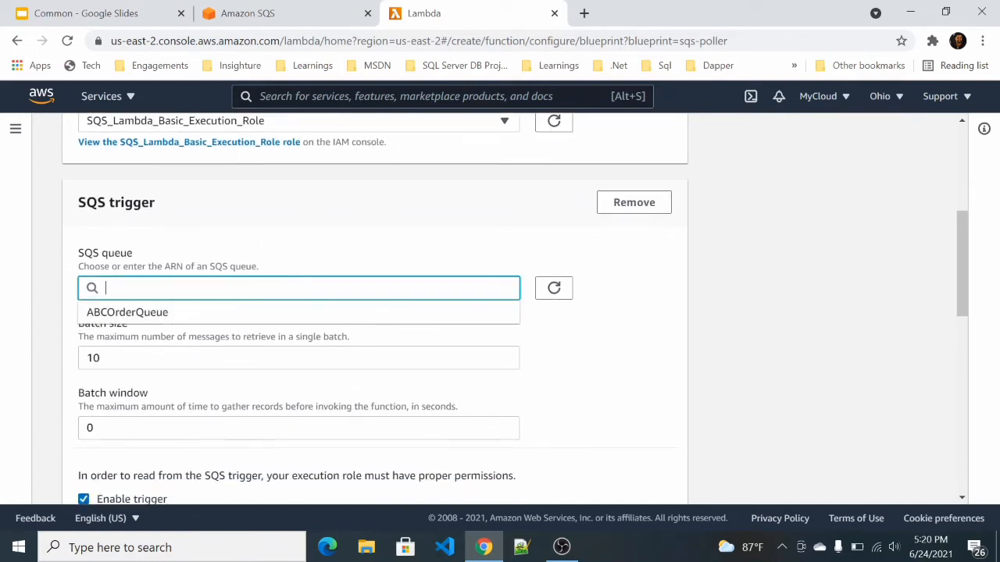
pyautogui.click(146, 313)
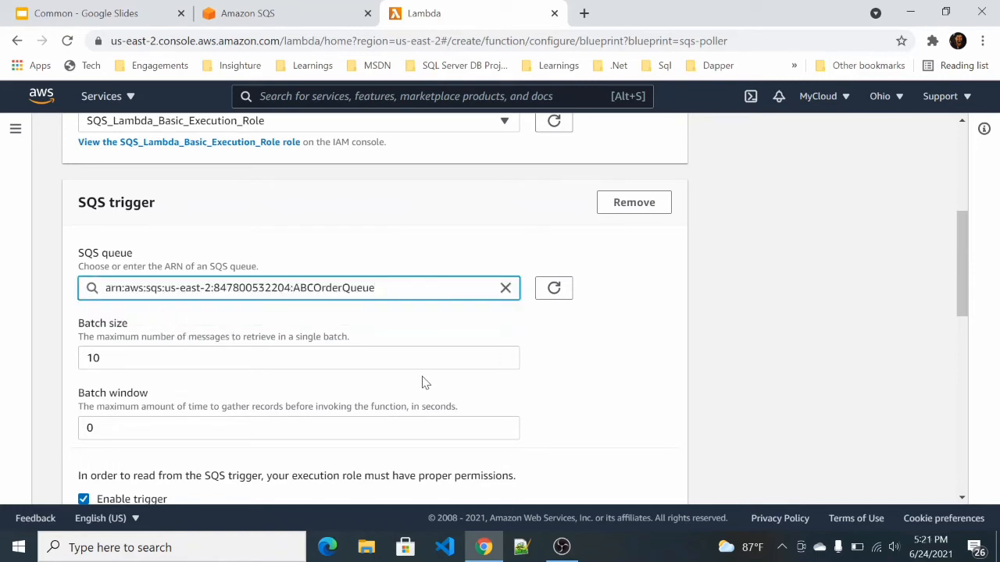
# - Examine the trigger's batch settings and Enable trigger option, along with the runtime and the blueprint's message-handling code
pyautogui.scroll(-1, 642, 372)
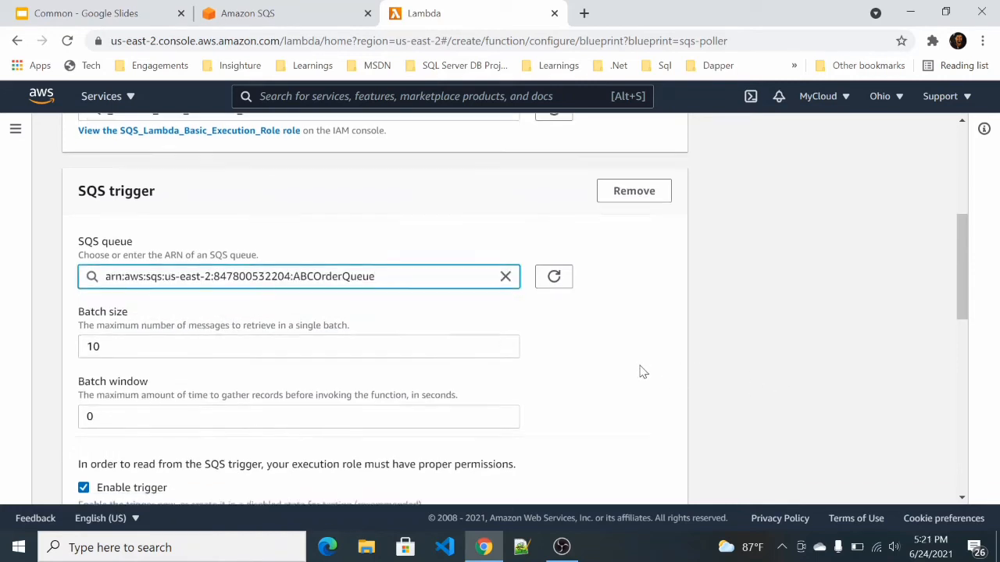
pyautogui.scroll(-1, 633, 363)
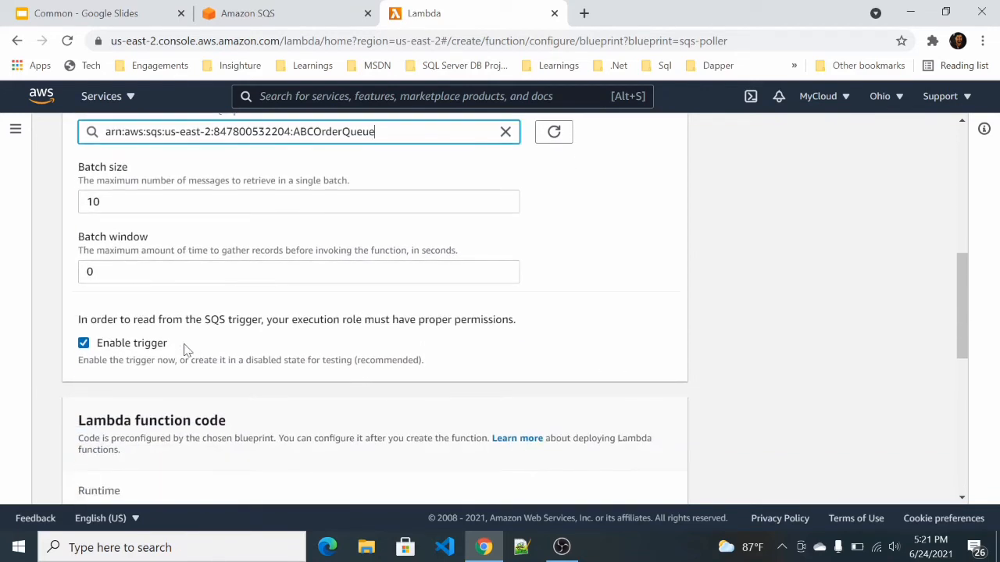
pyautogui.moveTo(184, 349); pyautogui.dragTo(97, 345)
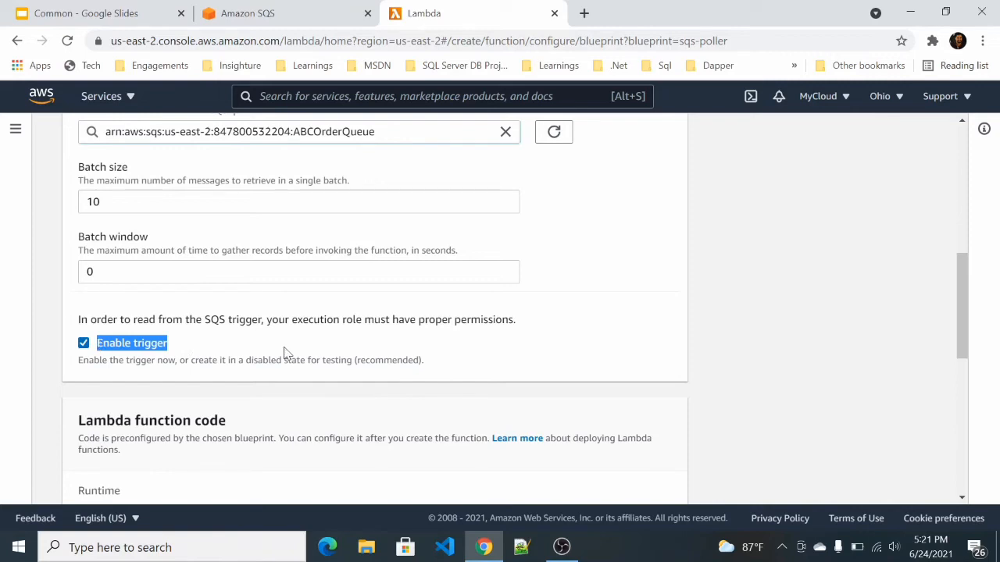
pyautogui.click(208, 351)
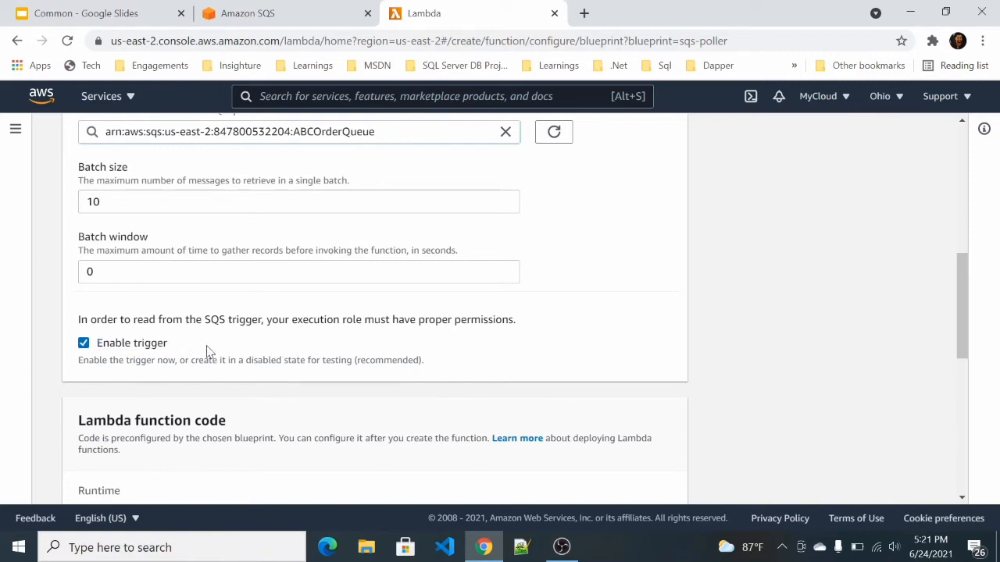
pyautogui.moveTo(96, 344); pyautogui.dragTo(170, 342)
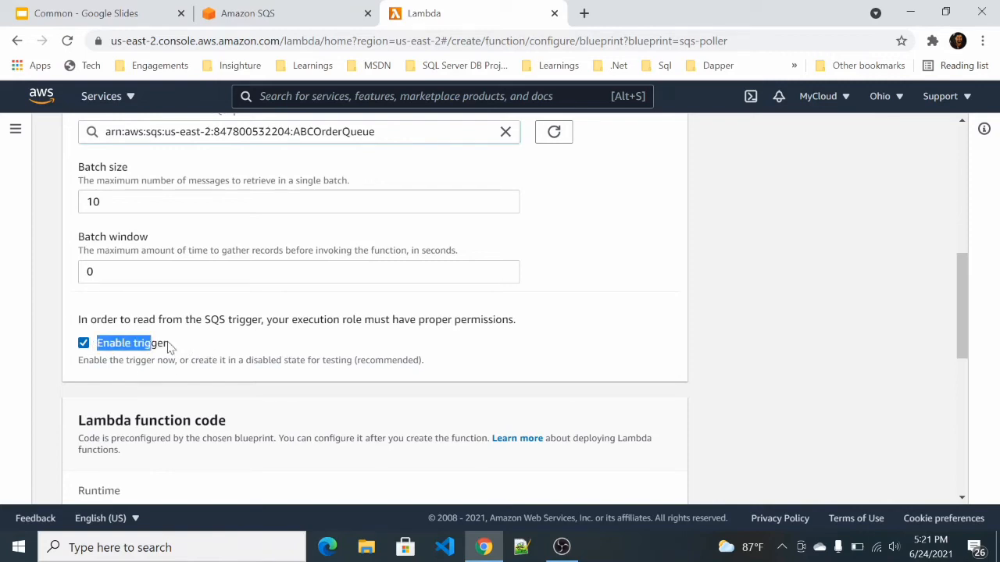
pyautogui.click(242, 347)
pyautogui.scroll(-3, 314, 388)
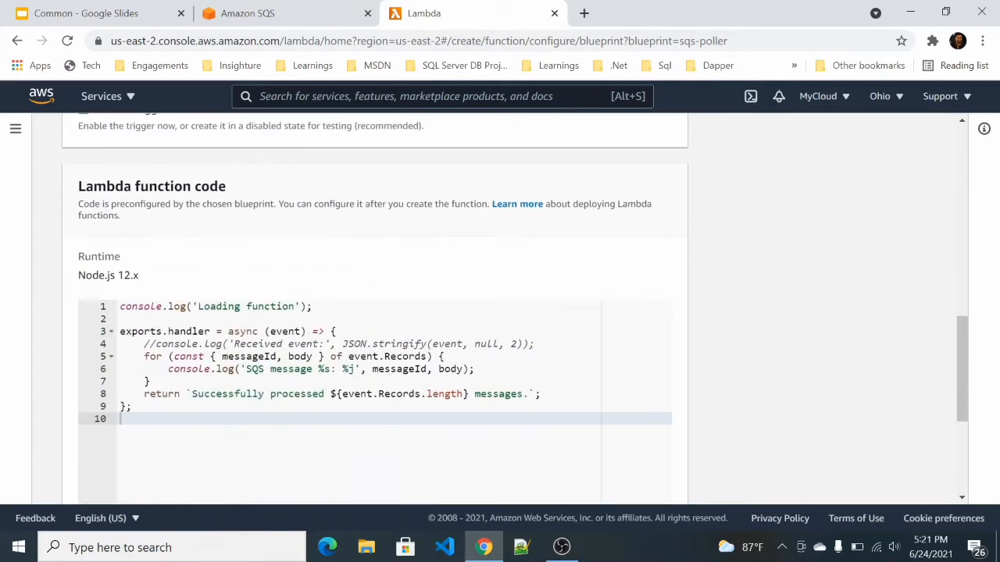
pyautogui.moveTo(77, 275); pyautogui.dragTo(165, 279)
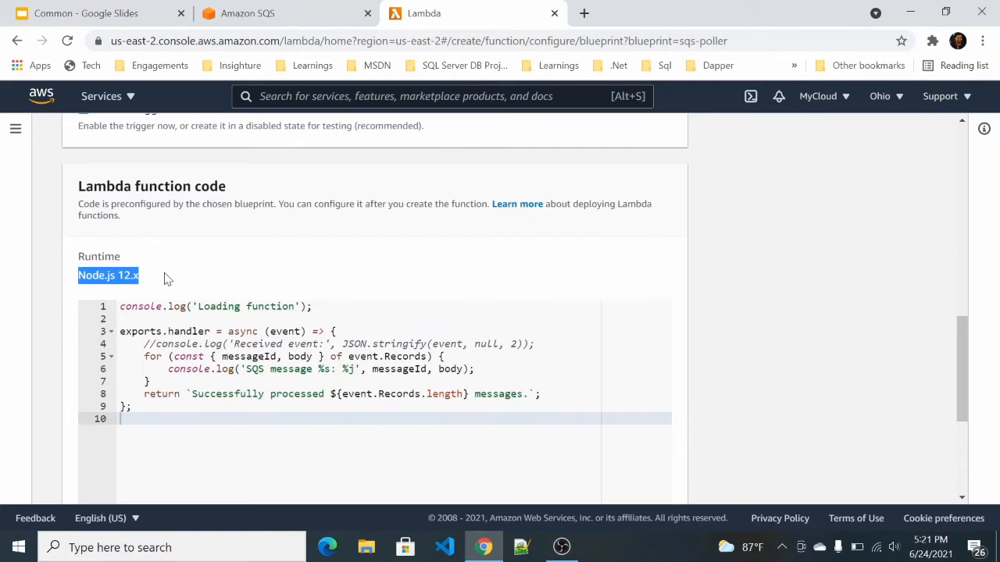
pyautogui.moveTo(125, 418); pyautogui.dragTo(119, 306)
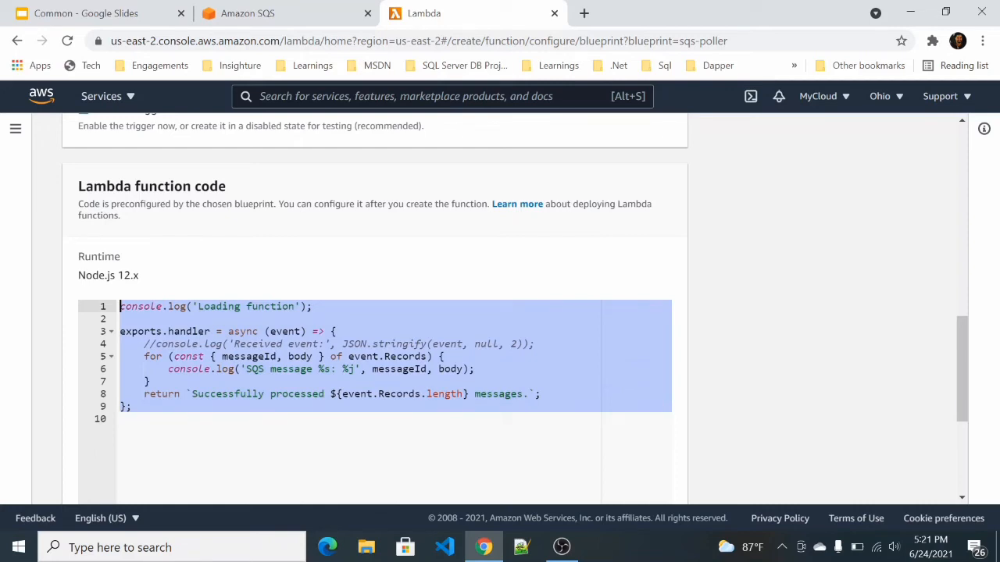
pyautogui.click(217, 442)
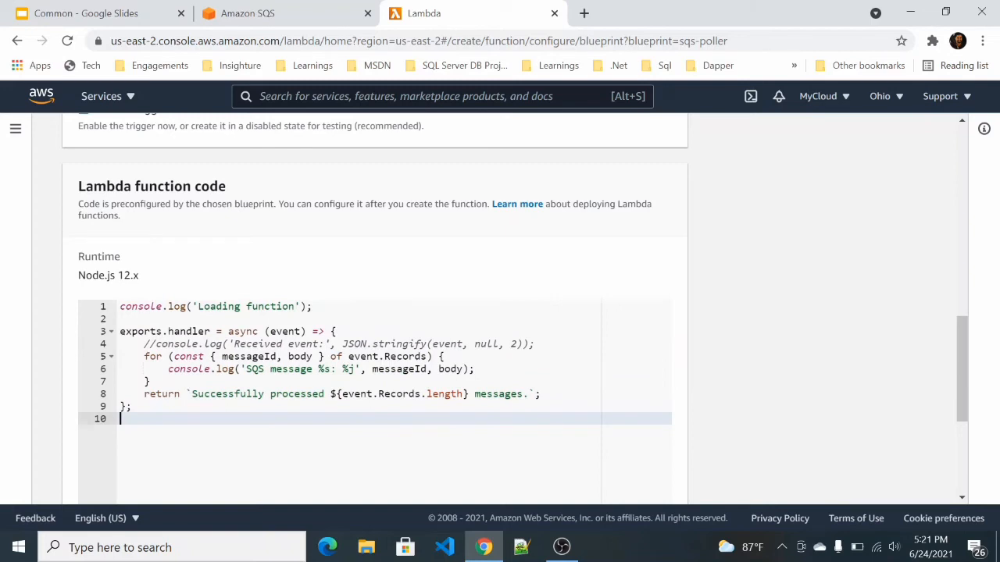
pyautogui.click(446, 356)
pyautogui.moveTo(445, 356); pyautogui.dragTo(120, 356)
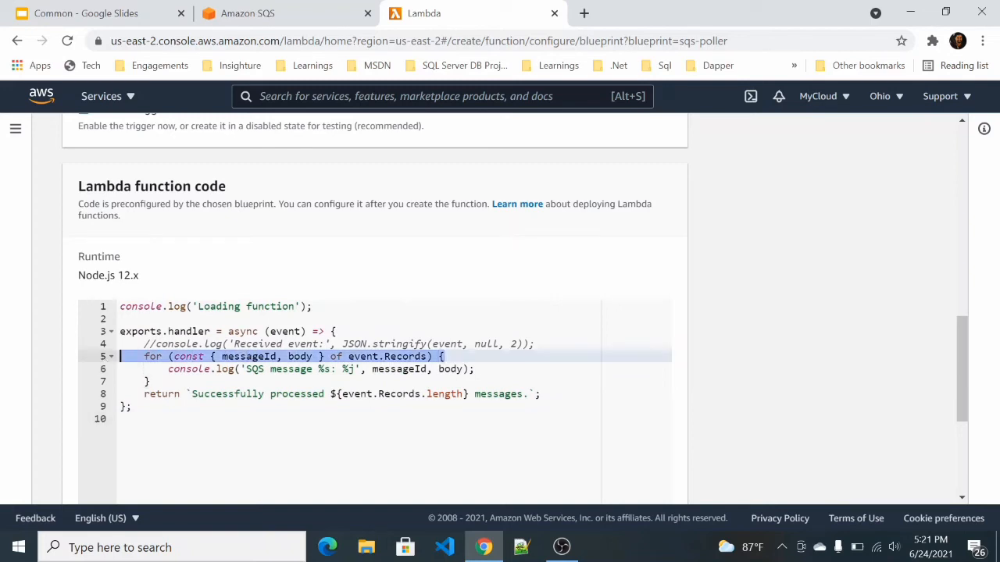
pyautogui.moveTo(474, 368); pyautogui.dragTo(138, 369)
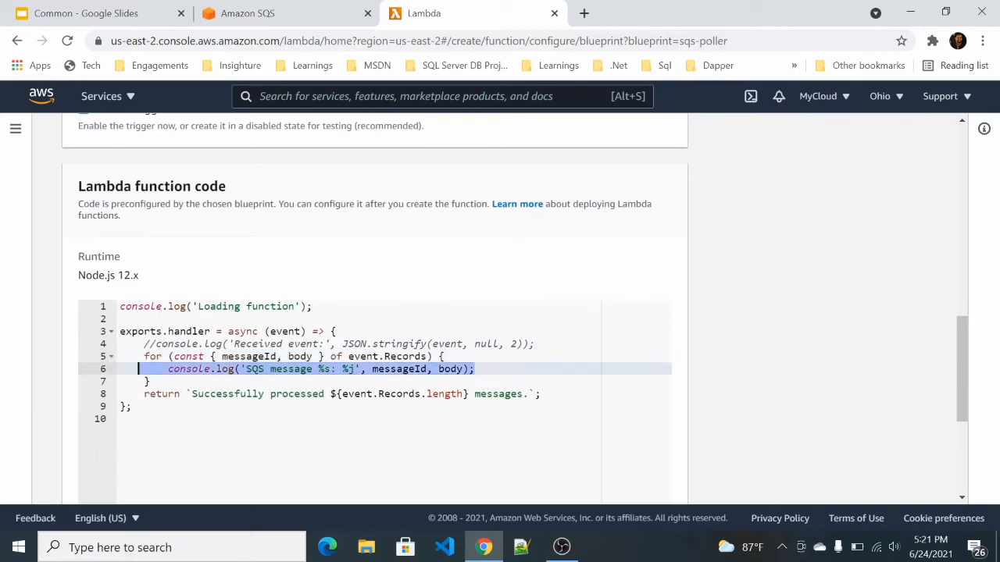
pyautogui.moveTo(540, 394); pyautogui.dragTo(140, 394)
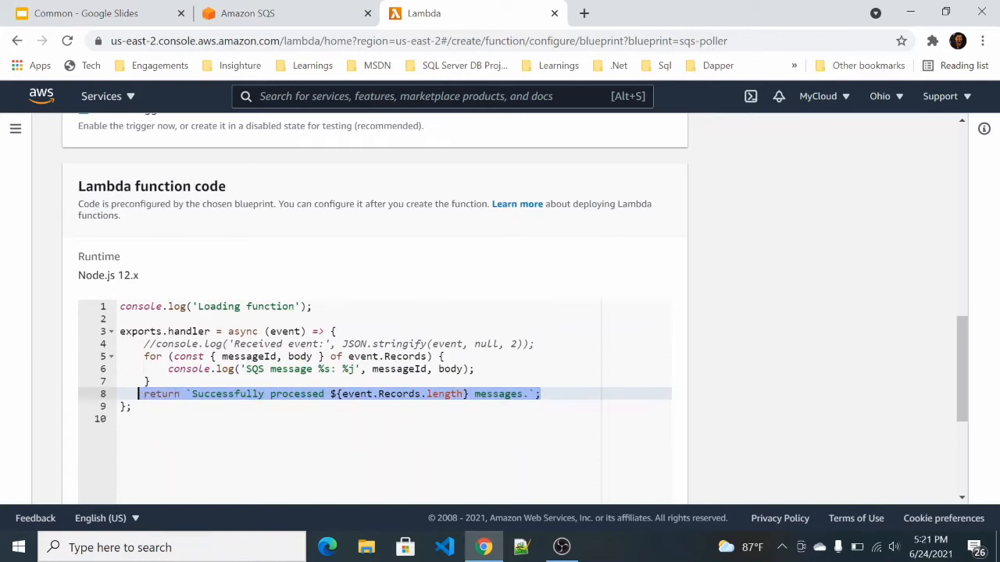
pyautogui.click(445, 356)
# - Create the Lambda function with the preconfigured blueprint code
pyautogui.scroll(-3, 445, 356)
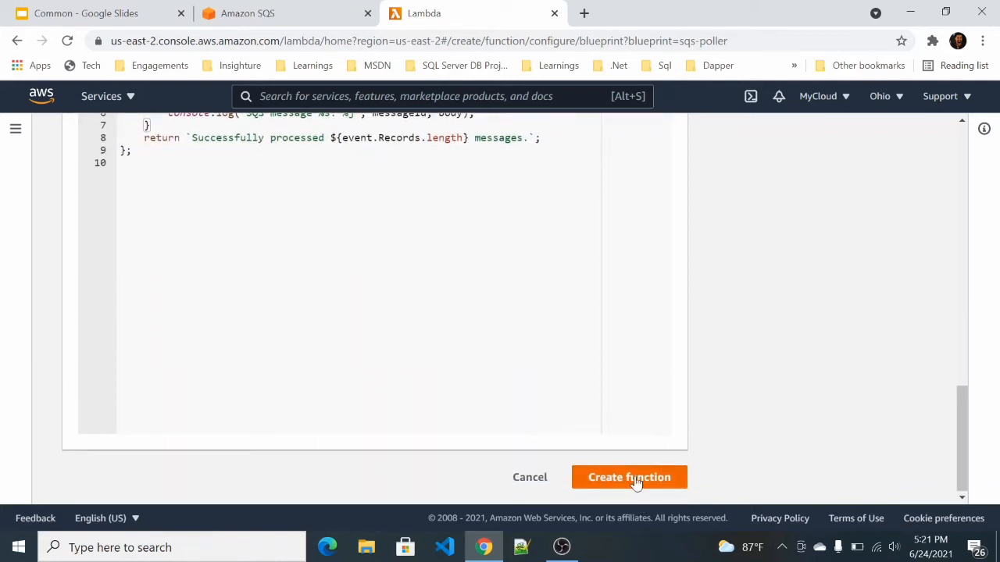
pyautogui.click(637, 478)
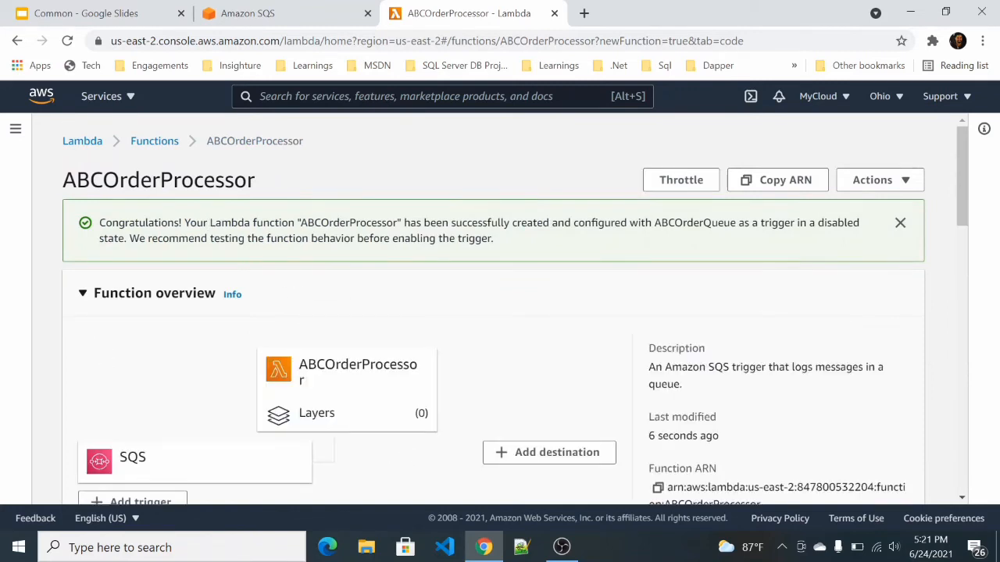
# - Enable the ABCOrderQueue SQS trigger in the new function's trigger configuration and close the confirmation
pyautogui.scroll(-2, 190, 307)
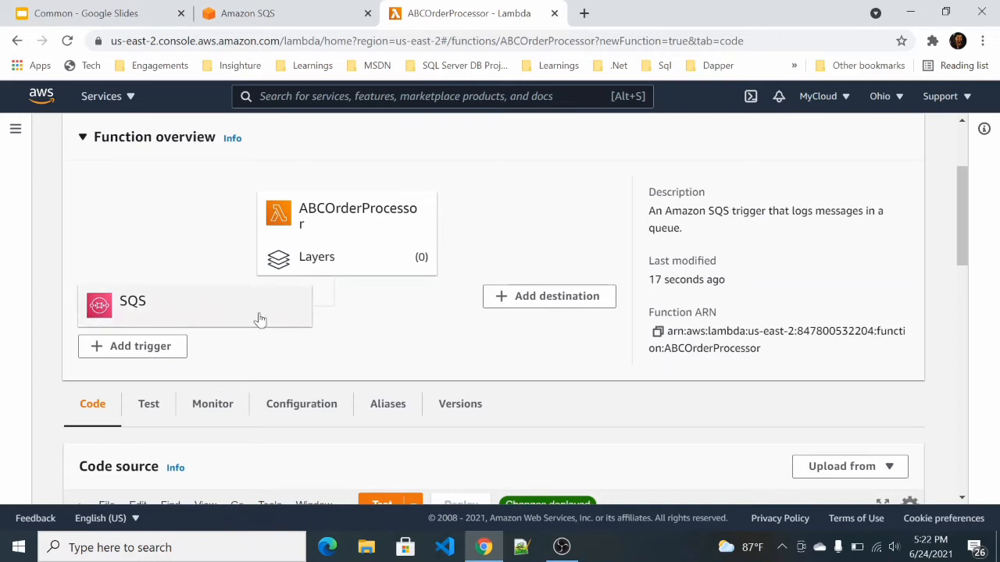
pyautogui.click(286, 407)
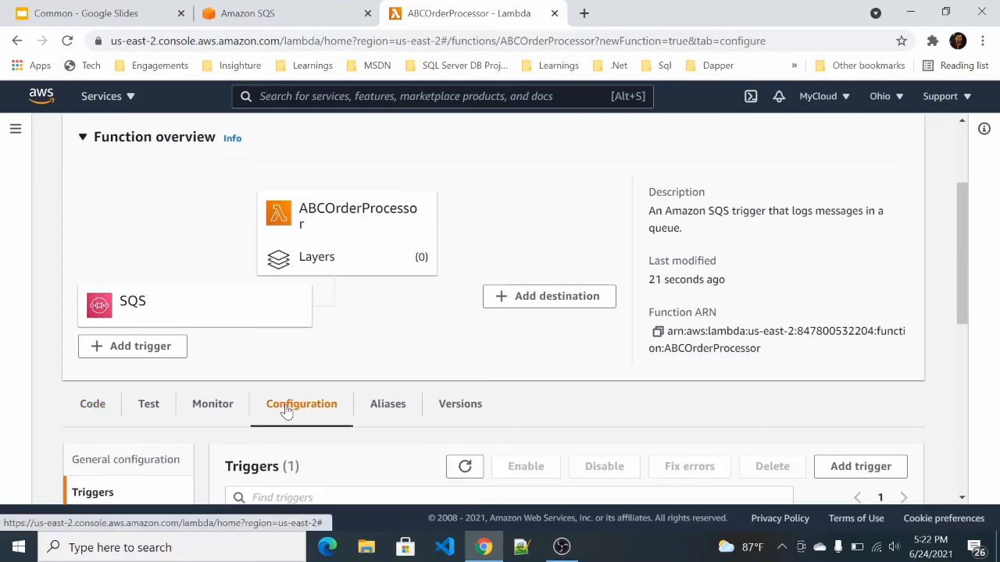
pyautogui.scroll(-2, 335, 364)
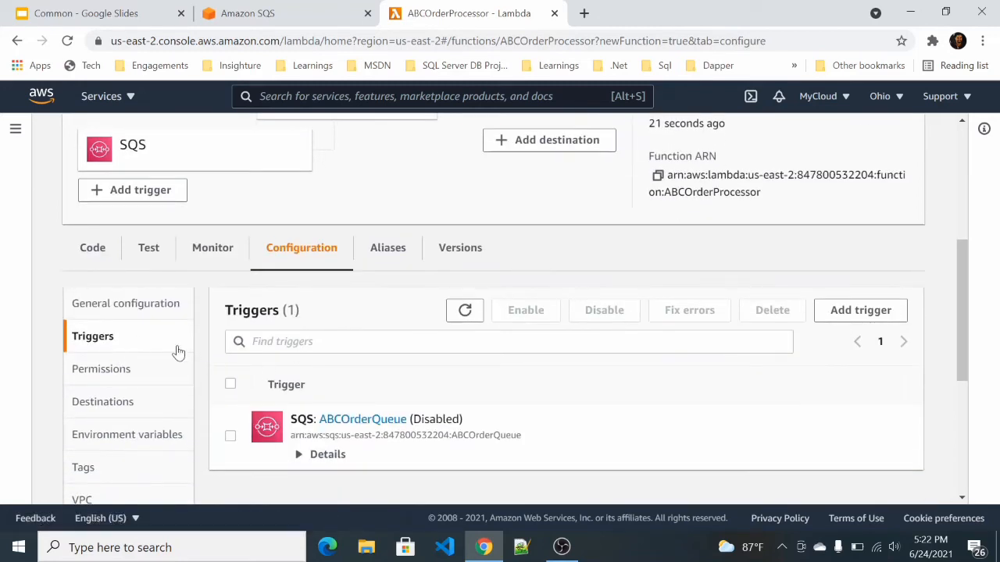
pyautogui.click(231, 437)
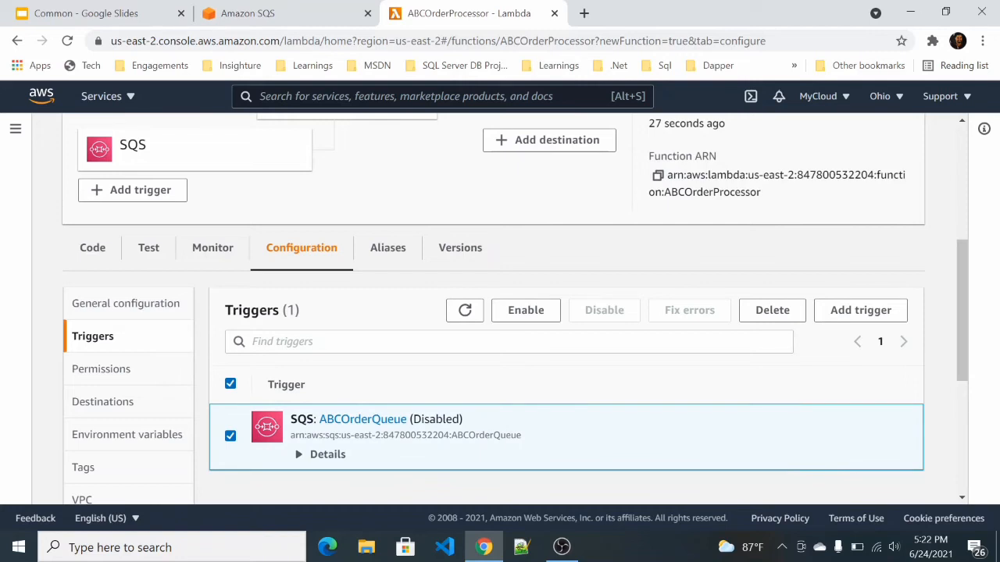
pyautogui.moveTo(460, 419); pyautogui.dragTo(413, 419)
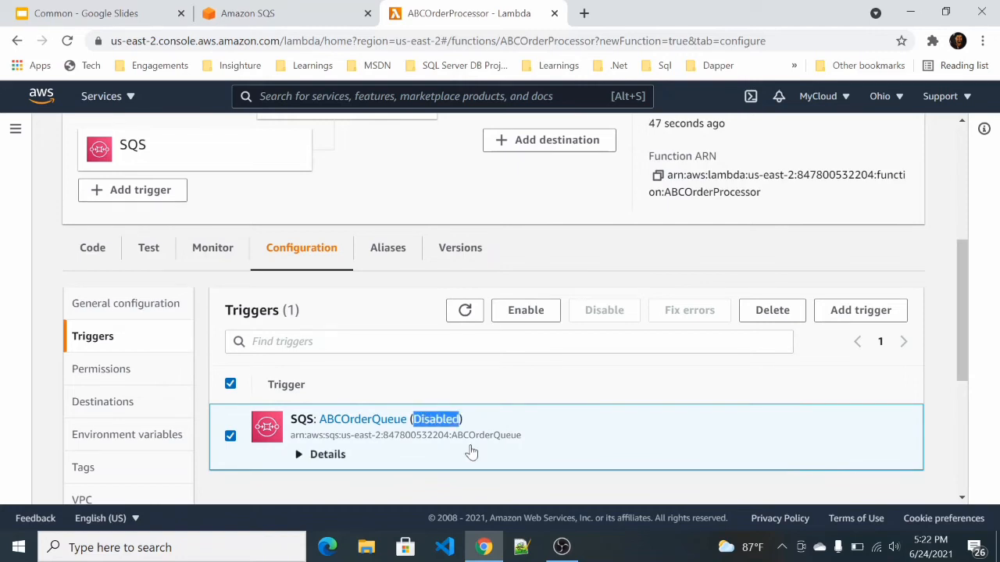
pyautogui.click(231, 437)
pyautogui.click(231, 437)
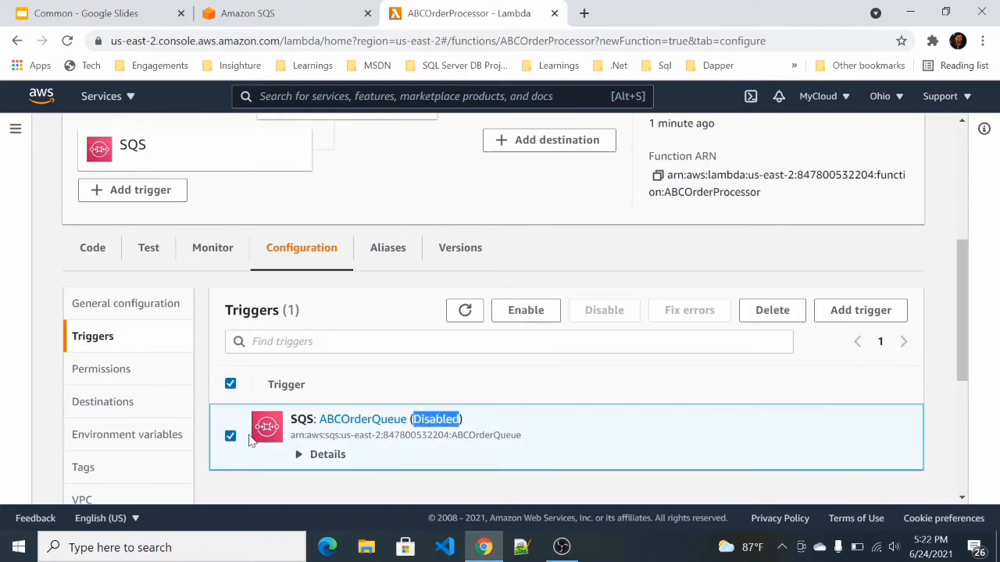
pyautogui.click(539, 315)
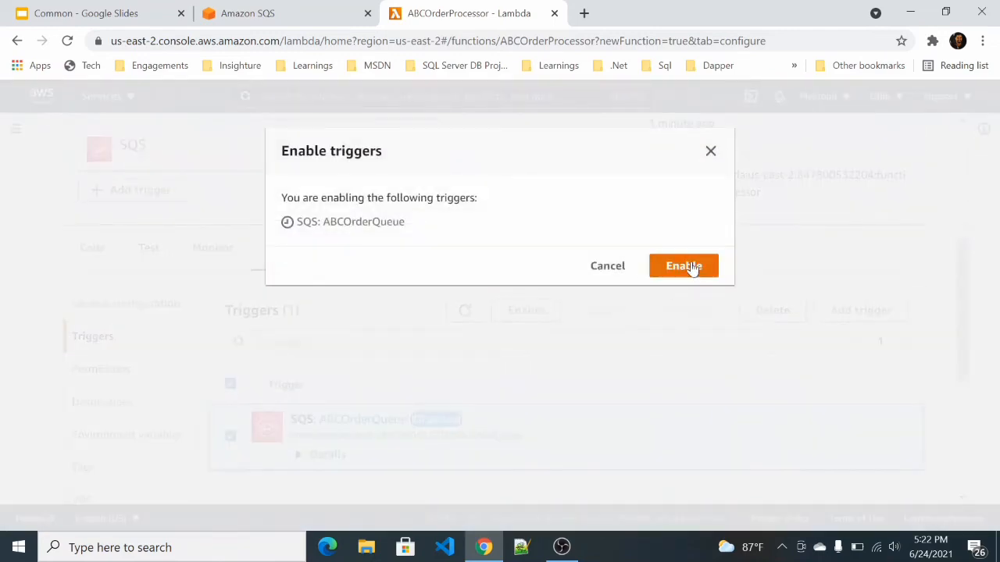
pyautogui.click(692, 266)
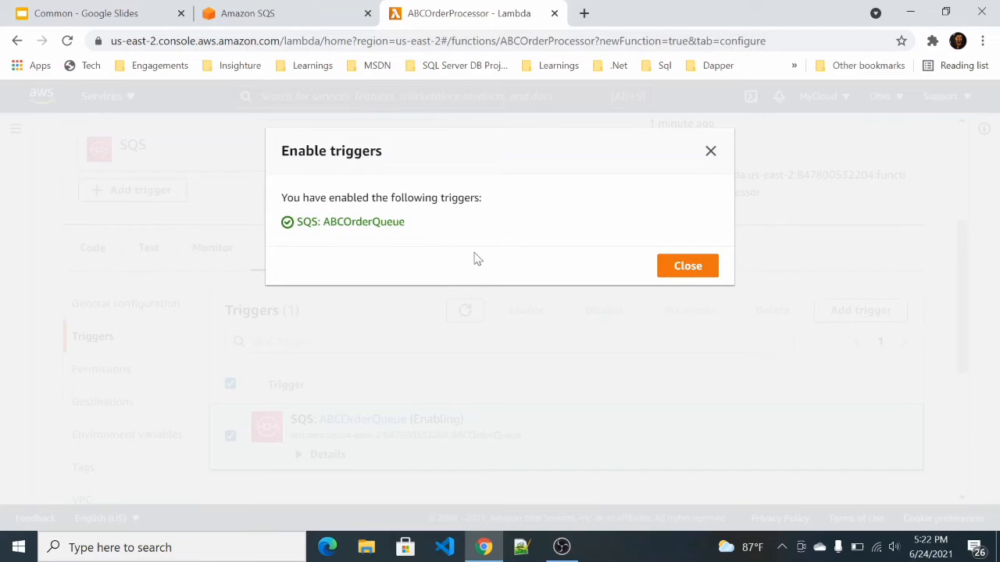
pyautogui.click(698, 272)
# - Switch to the Amazon SQS browser tab and open the list of queues
pyautogui.scroll(2, 380, 310)
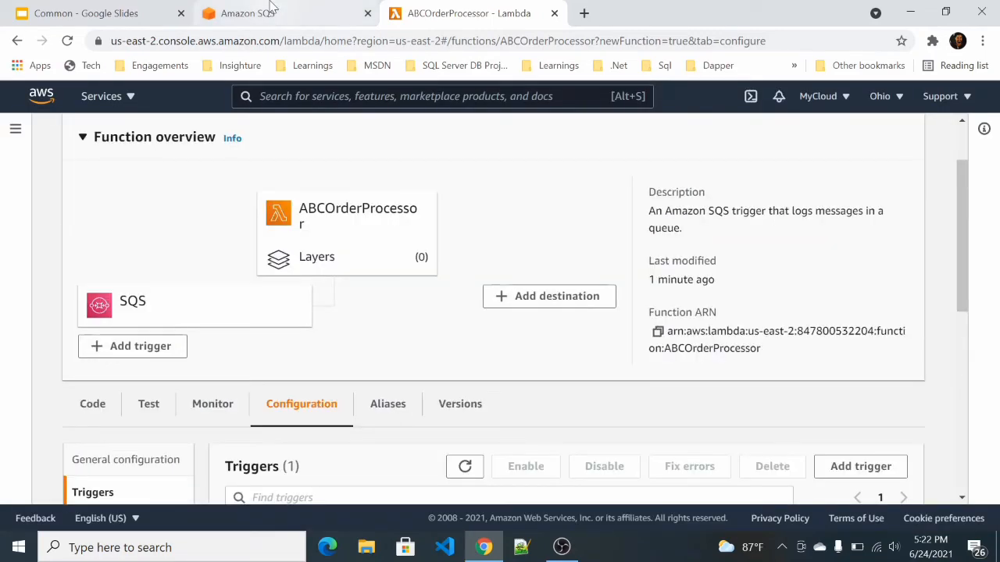
pyautogui.click(271, 8)
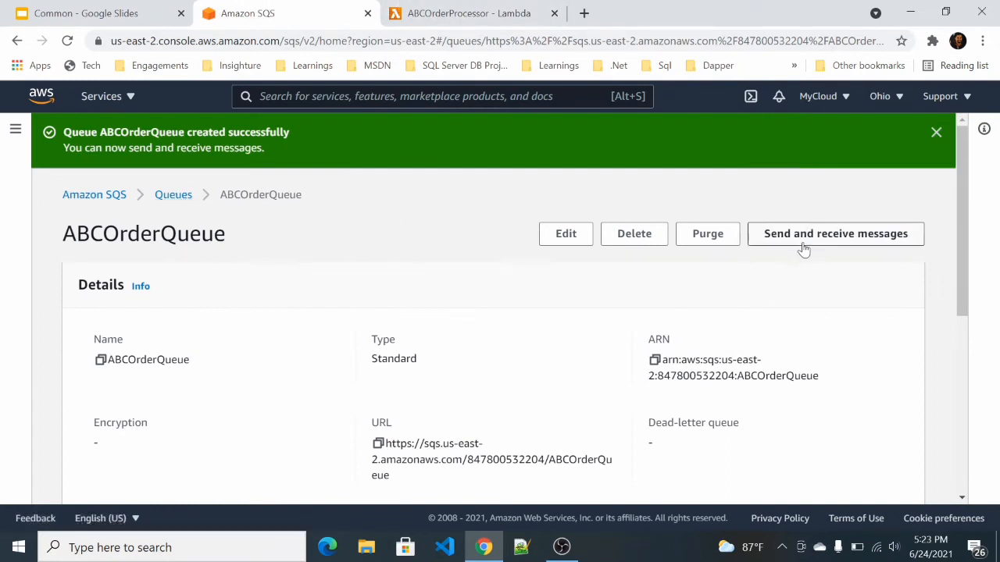
pyautogui.click(167, 197)
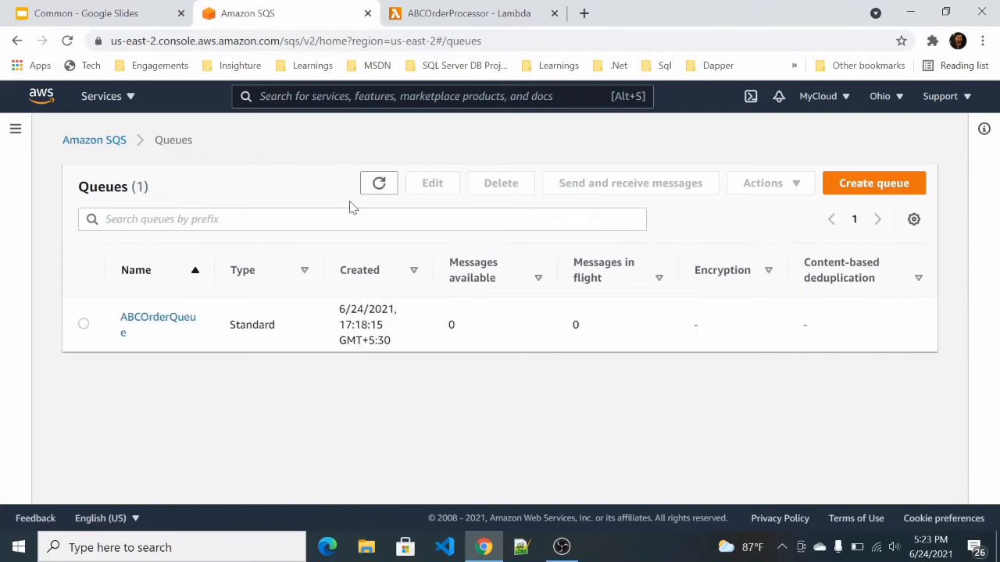
# - Send a message with the body ABC to ABCOrderQueue
pyautogui.click(165, 325)
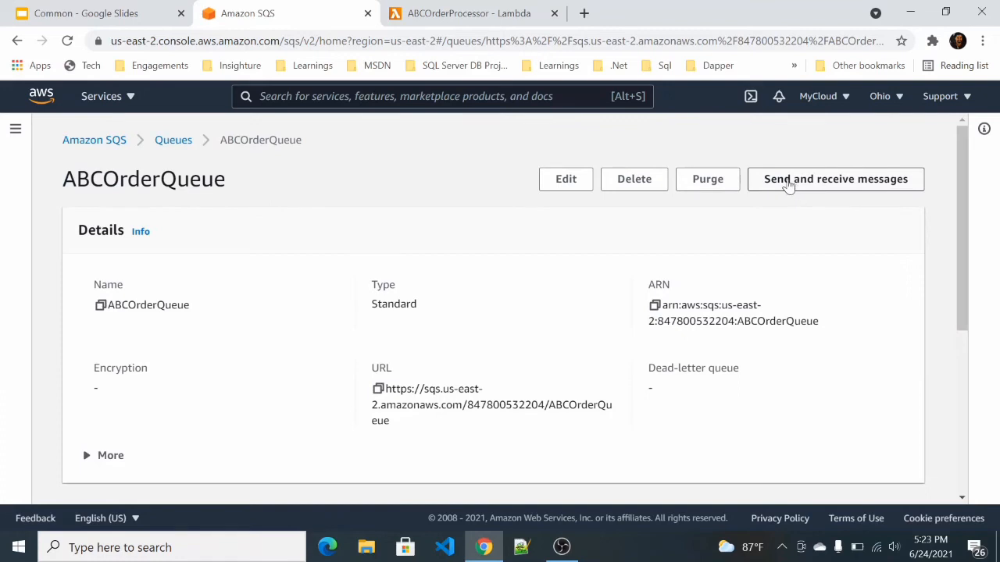
pyautogui.click(832, 185)
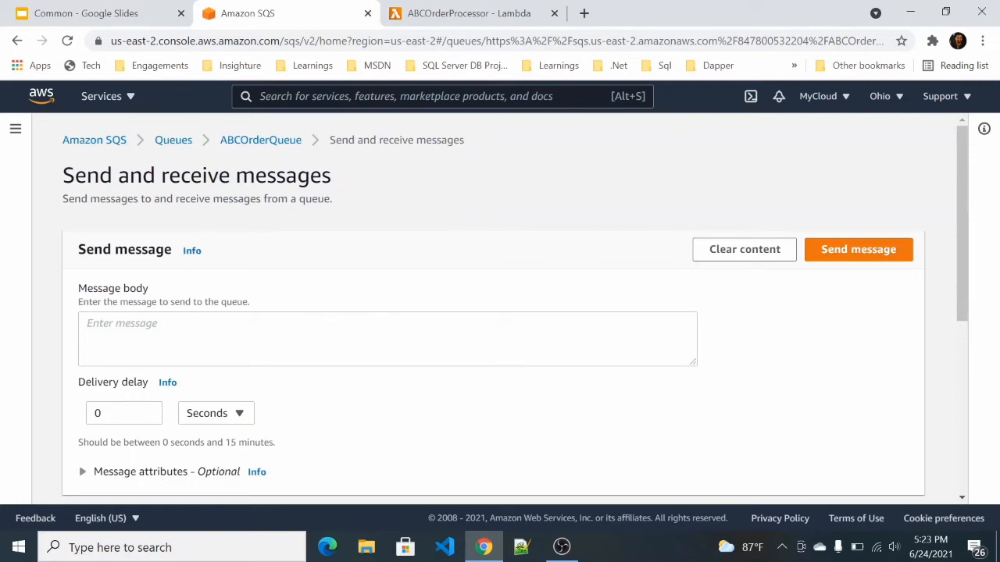
pyautogui.click(334, 334)
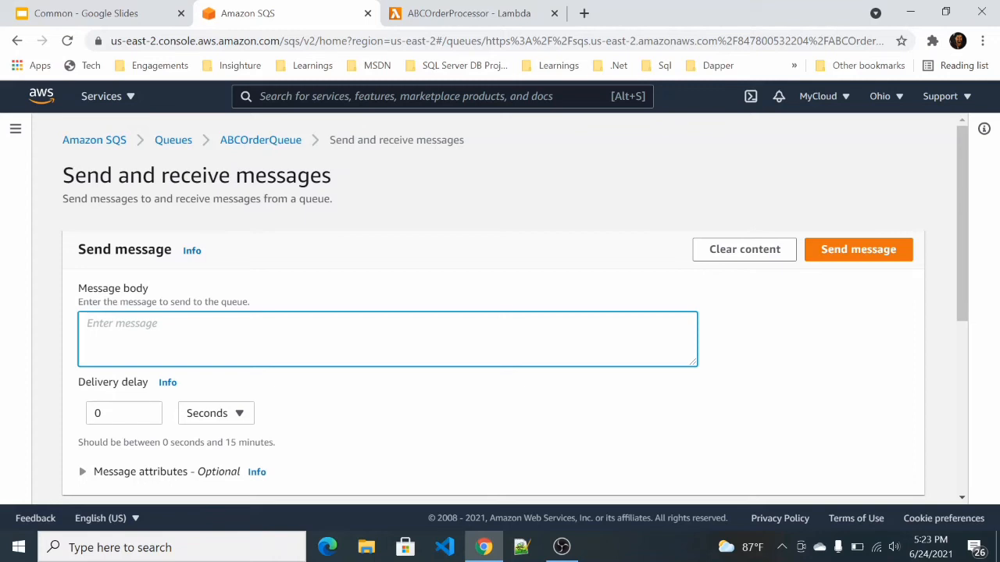
pyautogui.write('ABC')
pyautogui.click(831, 258)
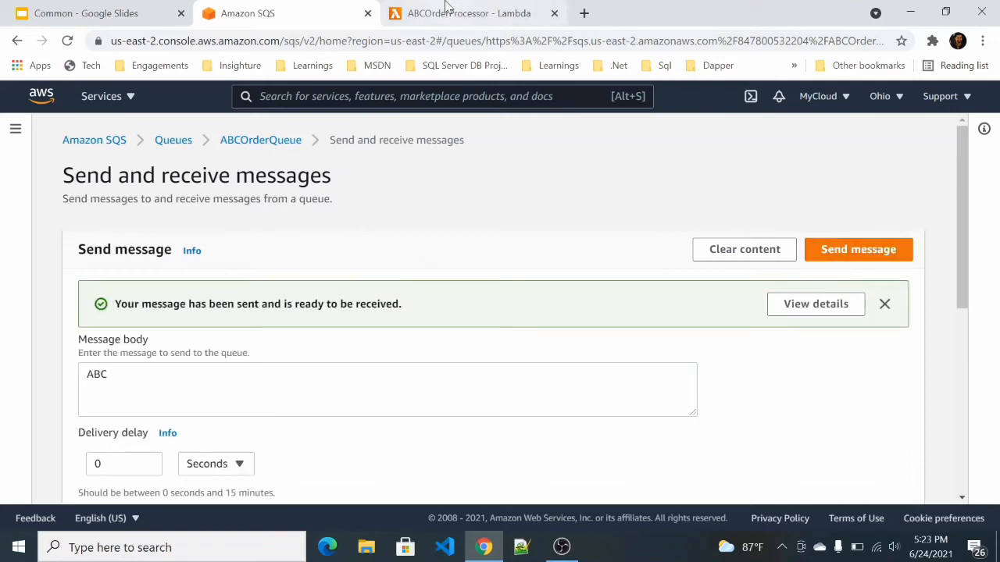
# - Switch to the ABCOrderProcessor Lambda browser tab and refresh the function's CloudWatch metrics
pyautogui.hotkey('ctrl', 'Tab')
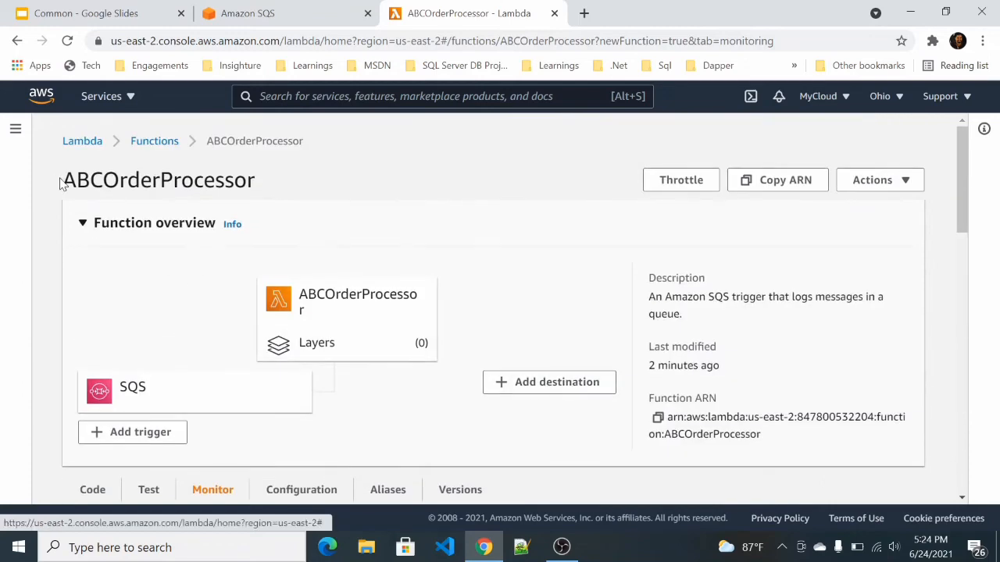
pyautogui.scroll(-3, 241, 257)
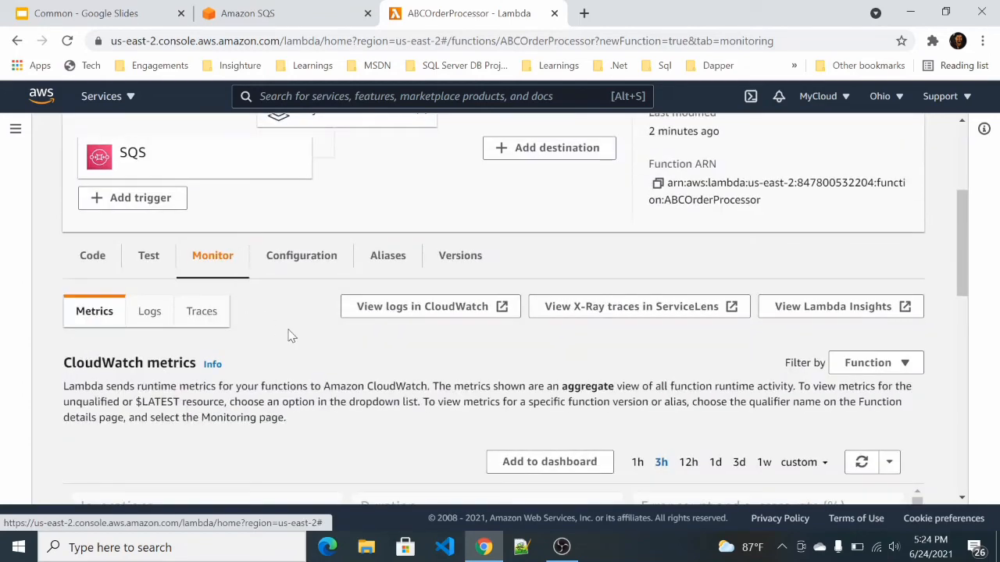
pyautogui.scroll(-2, 289, 328)
pyautogui.scroll(2, 219, 181)
pyautogui.scroll(-2, 277, 323)
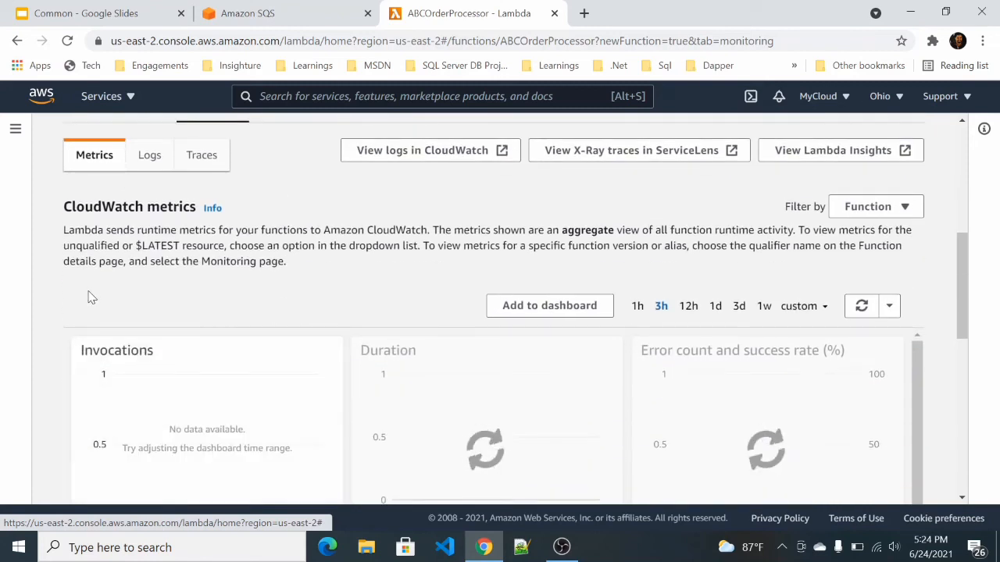
pyautogui.click(862, 306)
pyautogui.scroll(-1, 861, 306)
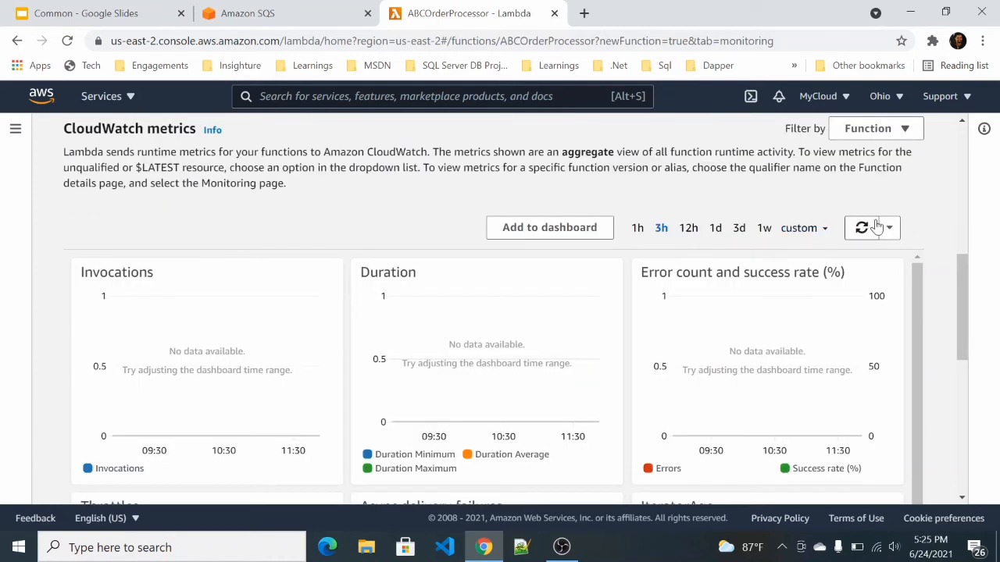
pyautogui.click(861, 228)
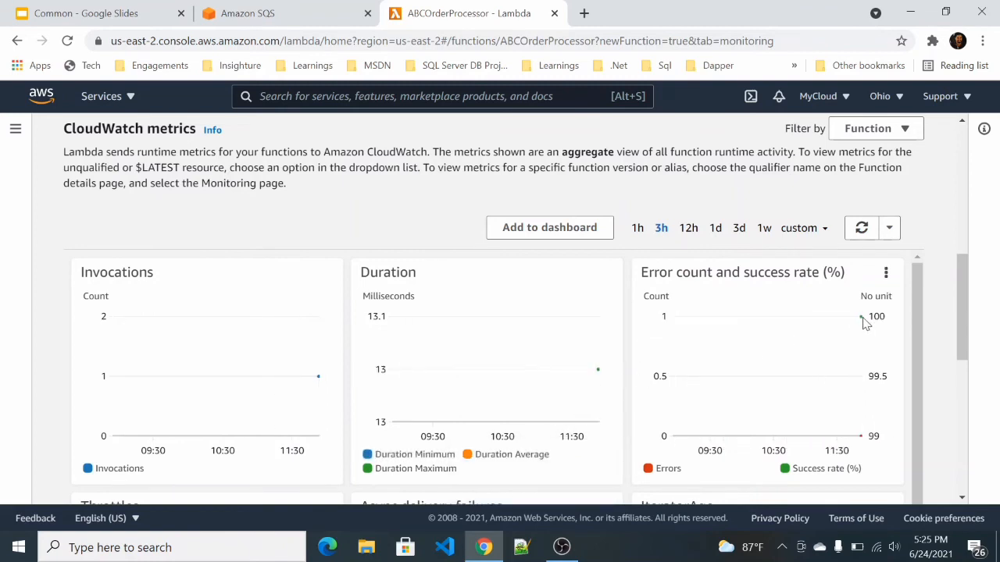
# - Inspect the latest data point in the Error count and success rate graph
pyautogui.moveTo(861, 317)
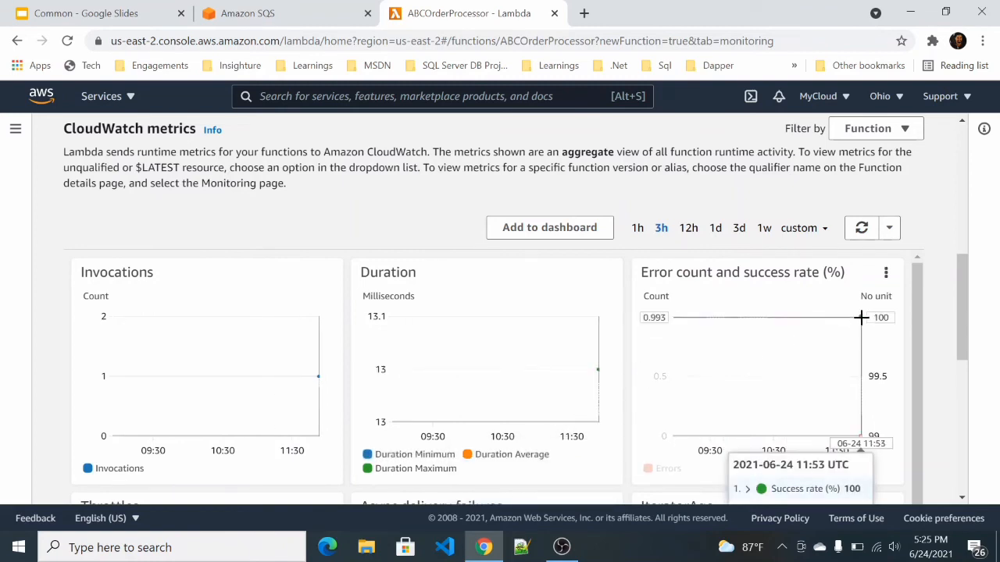
pyautogui.scroll(-1, 860, 317)
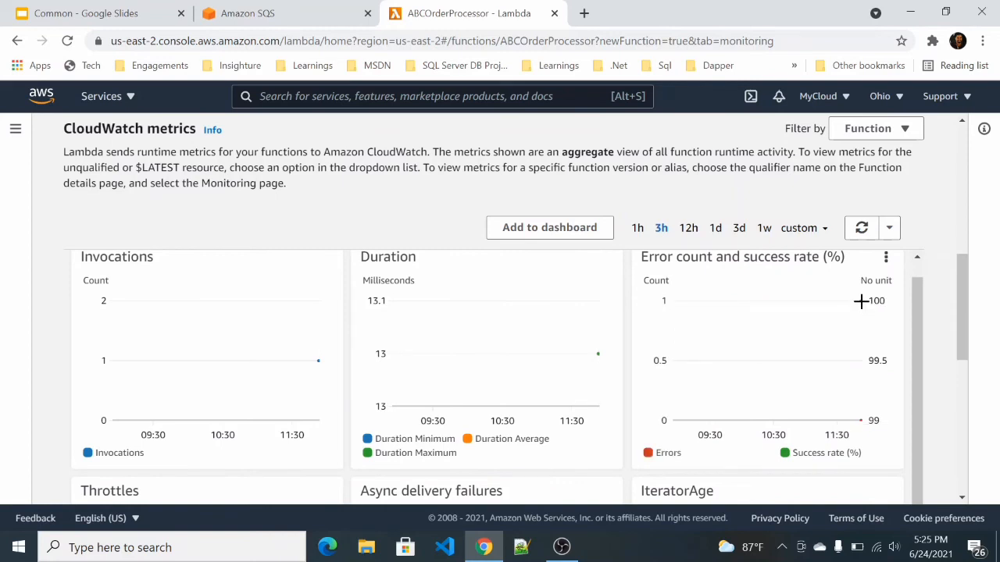
pyautogui.moveTo(966, 305); pyautogui.dragTo(966, 320)
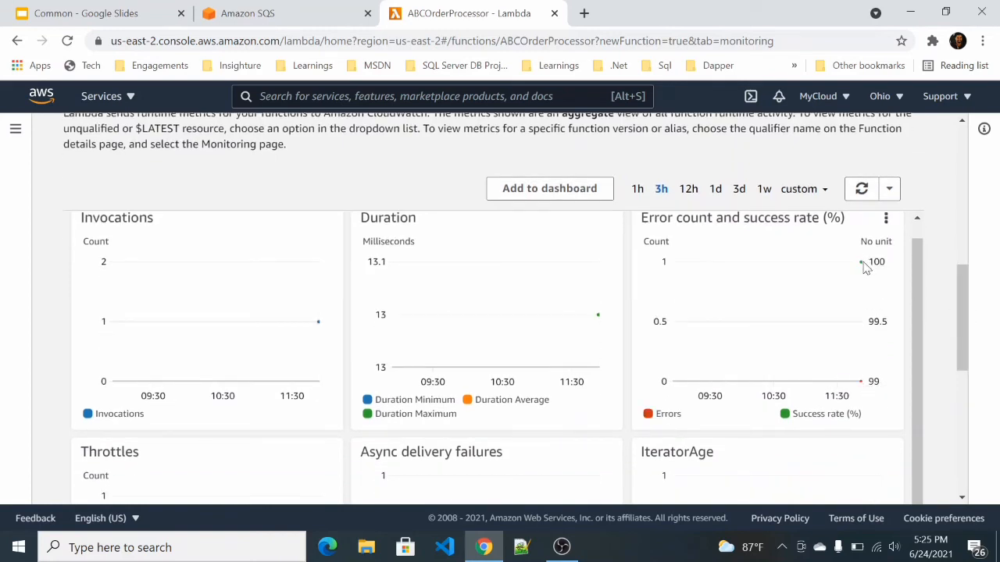
pyautogui.moveTo(861, 262)
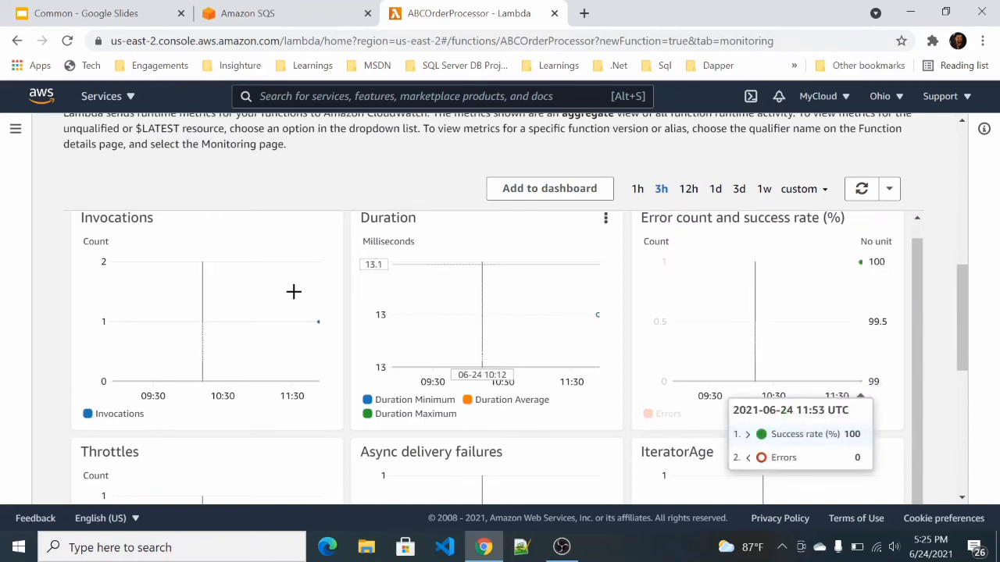
# - Open the function's logs in CloudWatch and view the log stream in the /aws/lambda/ABCOrderProcessor log group
pyautogui.scroll(3, 162, 251)
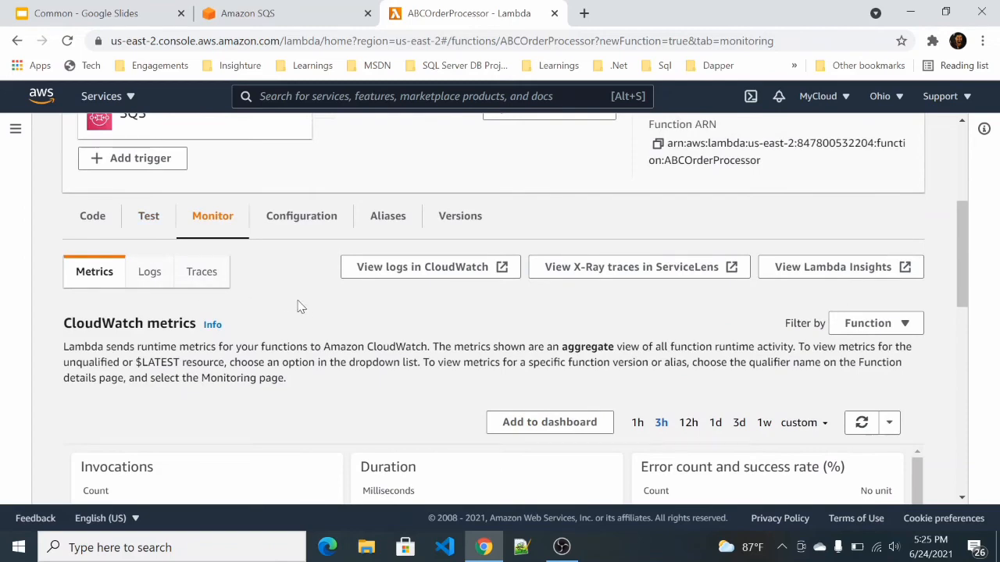
pyautogui.scroll(-3, 360, 332)
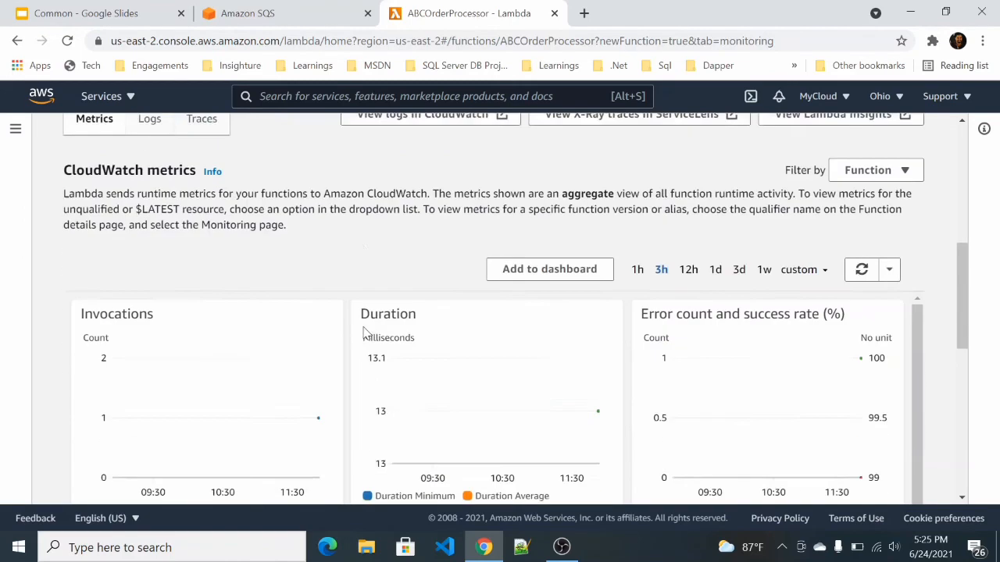
pyautogui.scroll(3, 368, 330)
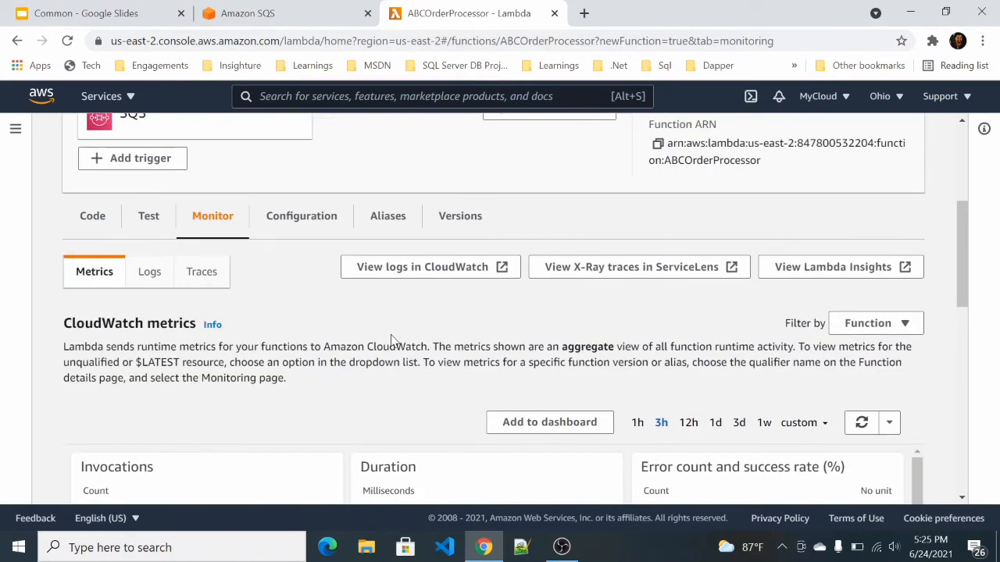
pyautogui.click(402, 270)
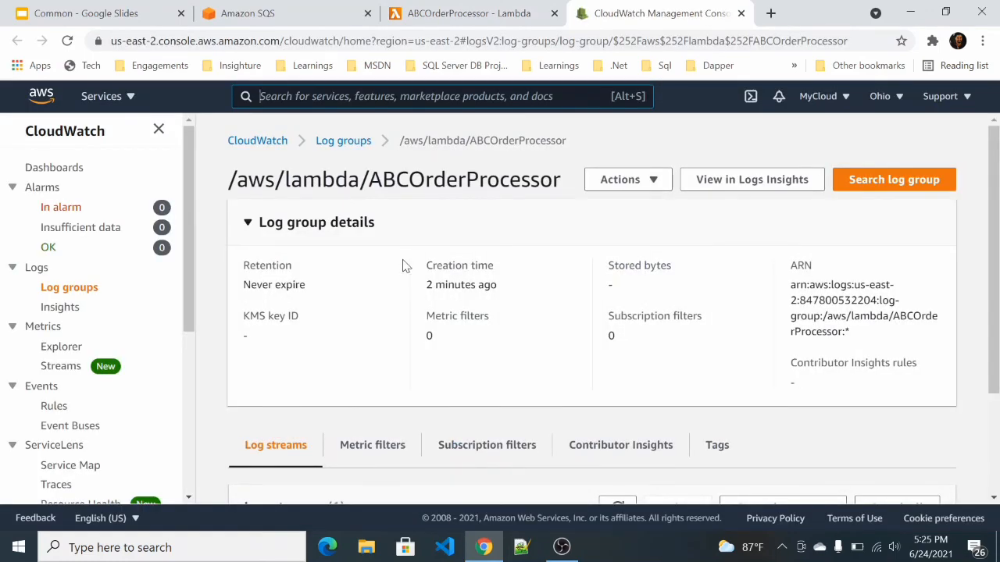
pyautogui.click(75, 289)
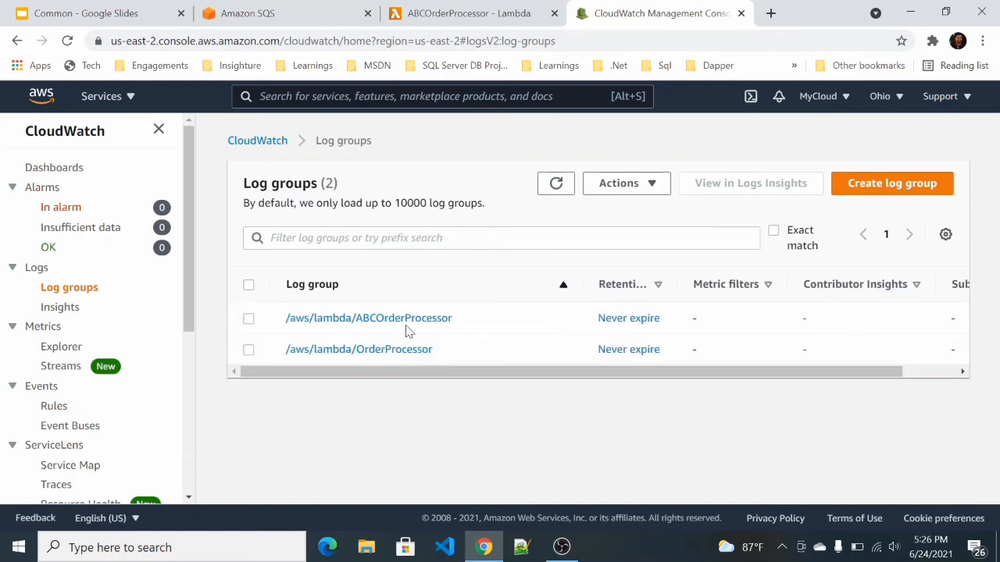
pyautogui.click(407, 320)
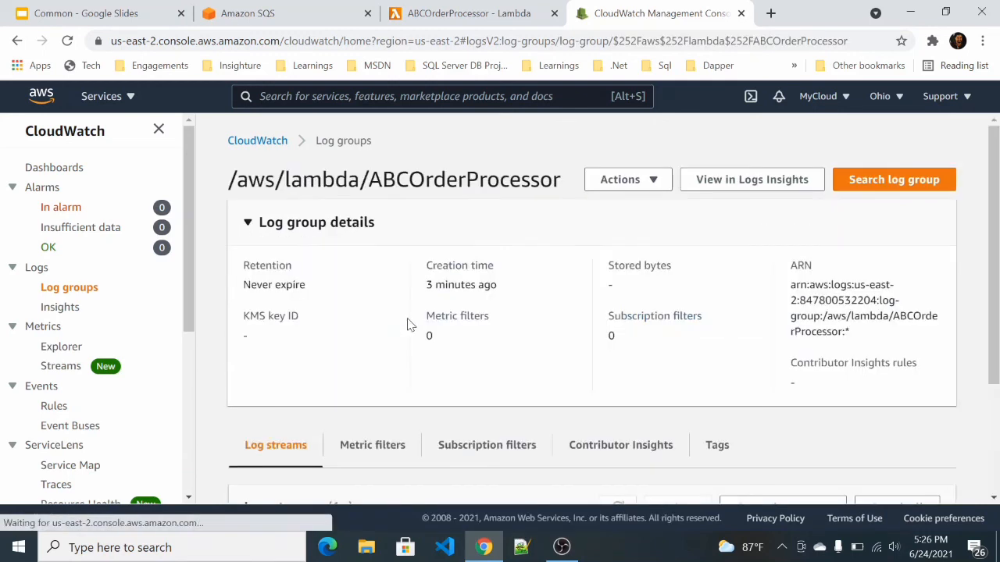
pyautogui.scroll(-2, 341, 346)
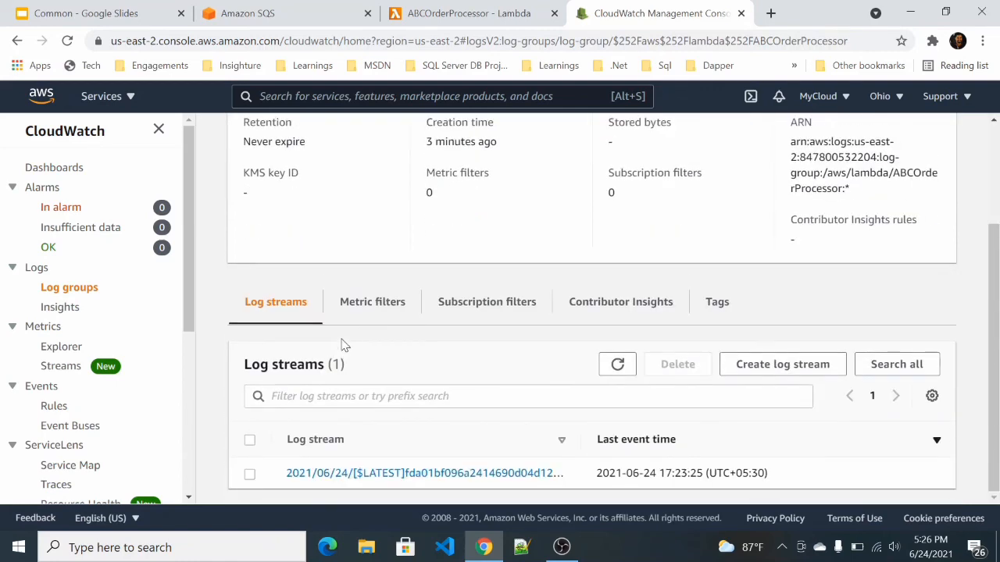
pyautogui.click(437, 473)
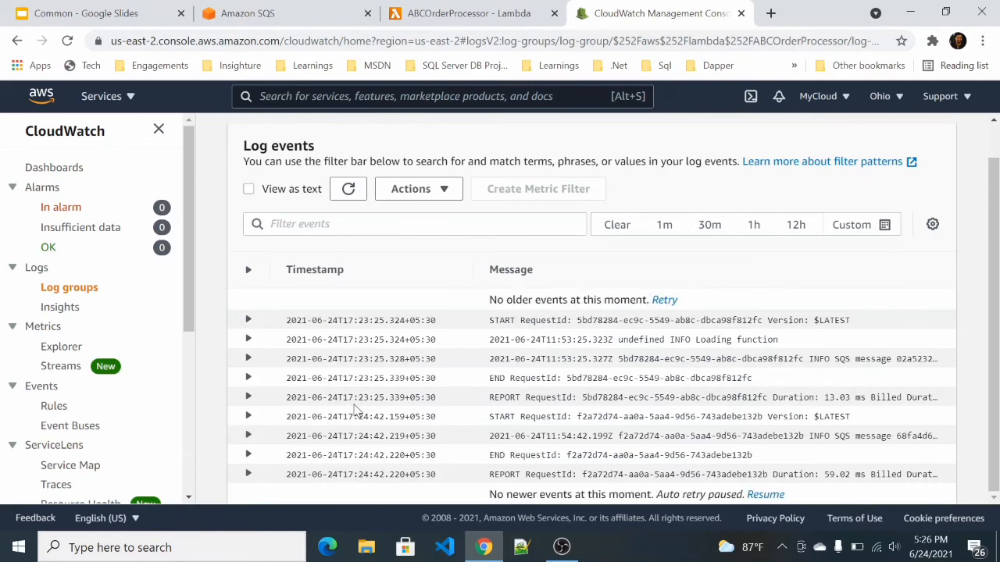
# - Expand the latest REPORT and SQS message log events and highlight the message body ABC
pyautogui.click(248, 474)
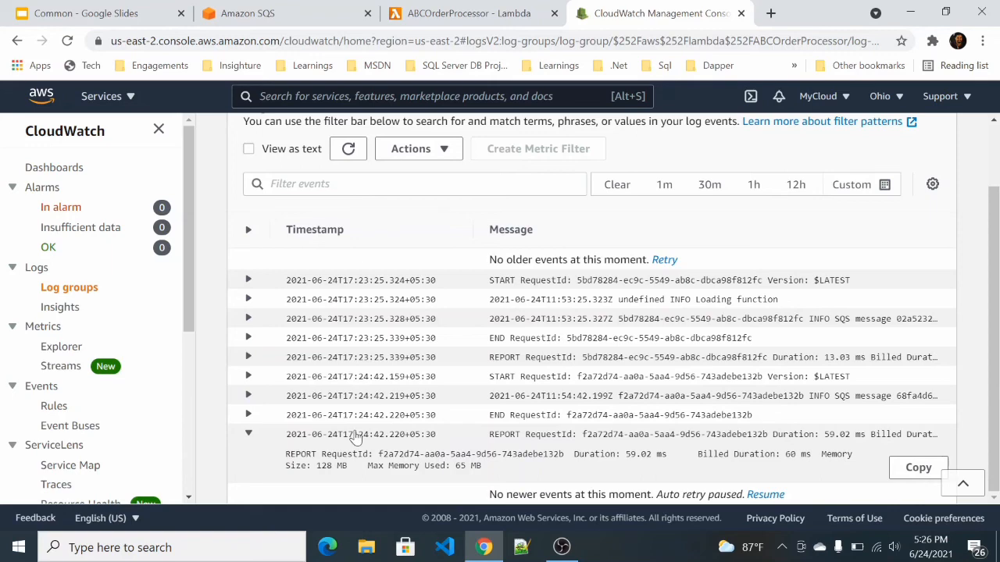
pyautogui.click(248, 395)
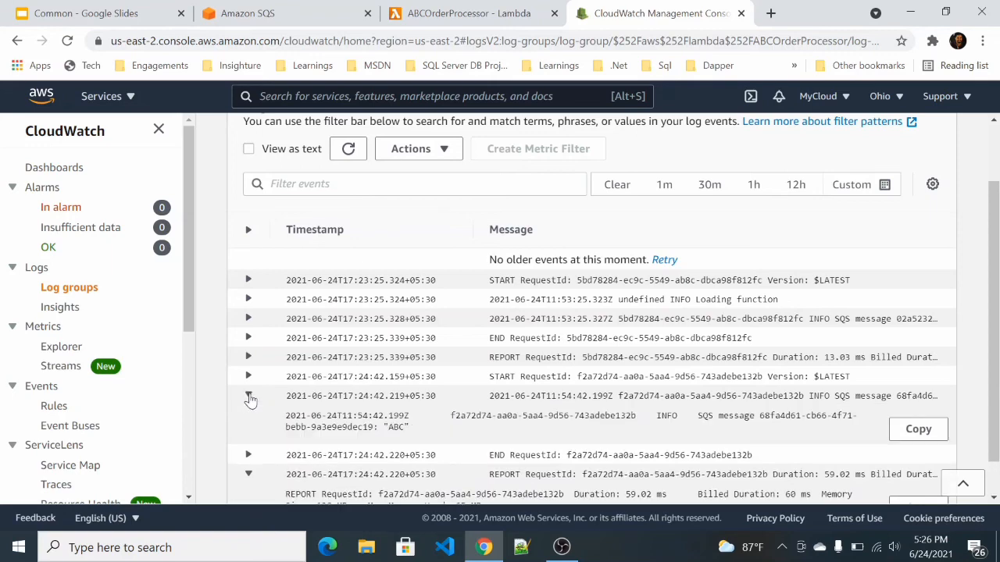
pyautogui.doubleClick(396, 386)
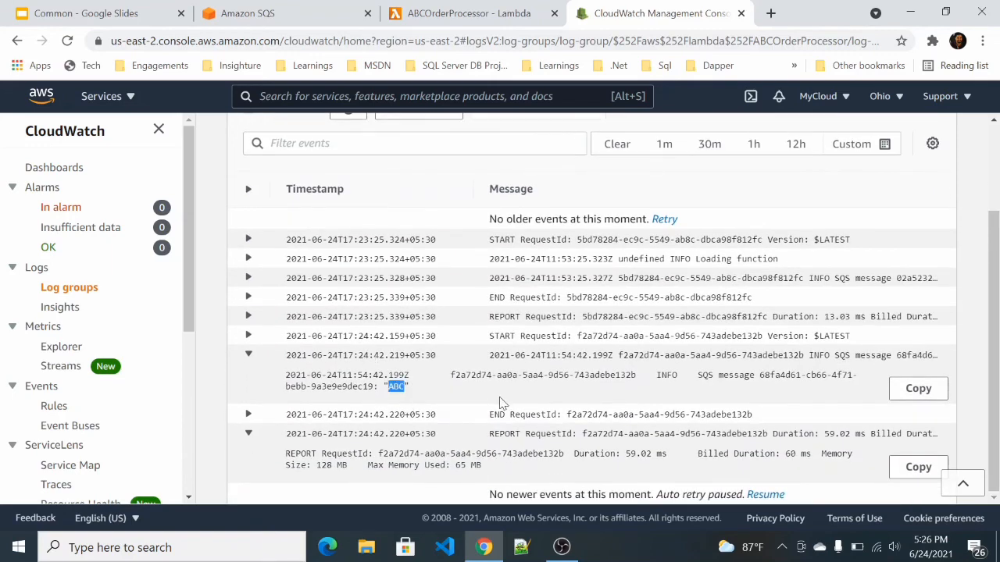